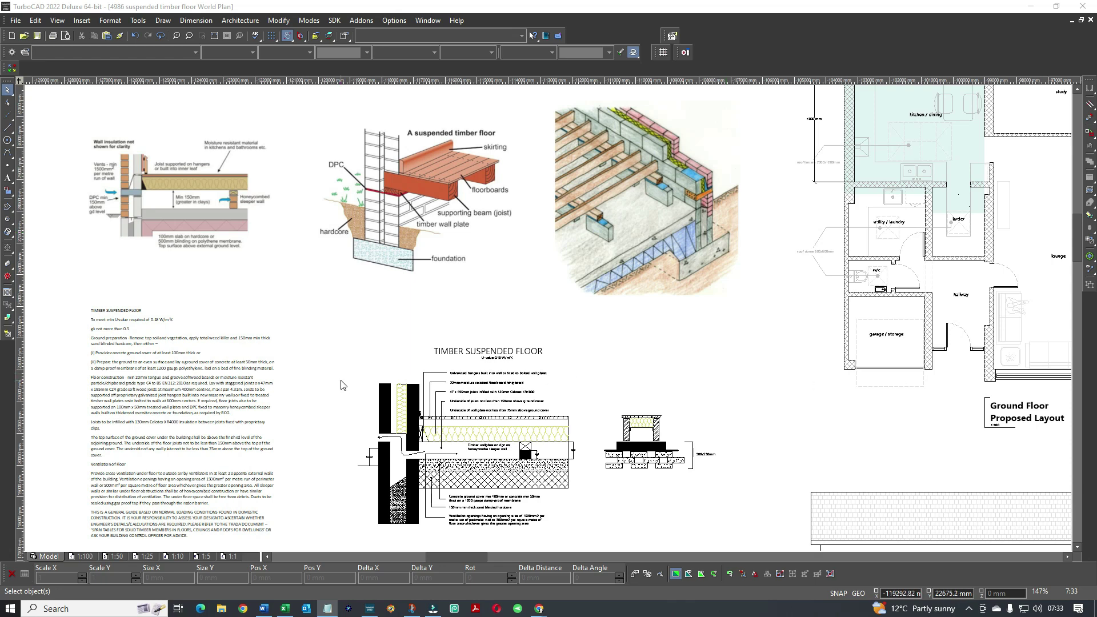
# Recolour the faint dashed horizontal floor-level line at the base of the side elevation to Dim Gray.
pyautogui.scroll(-3, 551, 142)
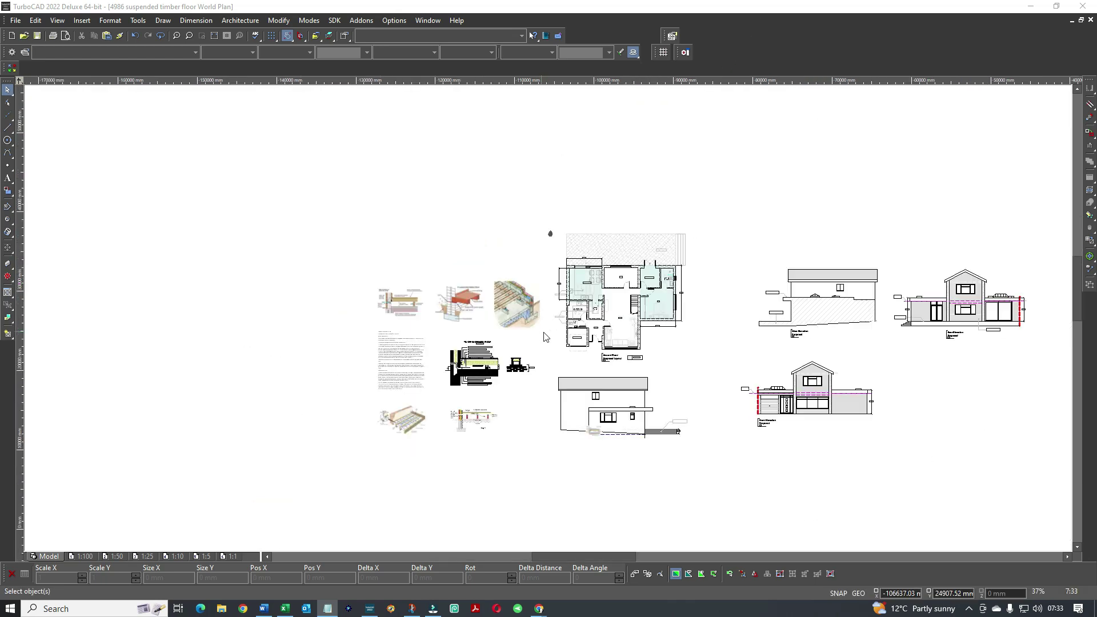
pyautogui.scroll(3, 548, 323)
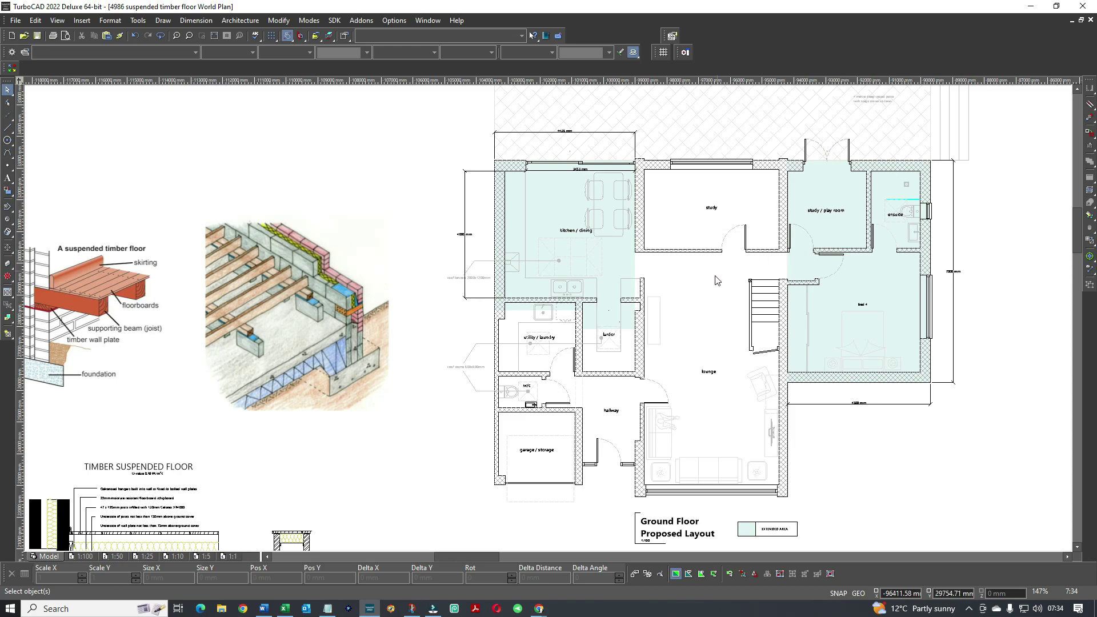
pyautogui.moveTo(1078, 221); pyautogui.dragTo(1078, 310)
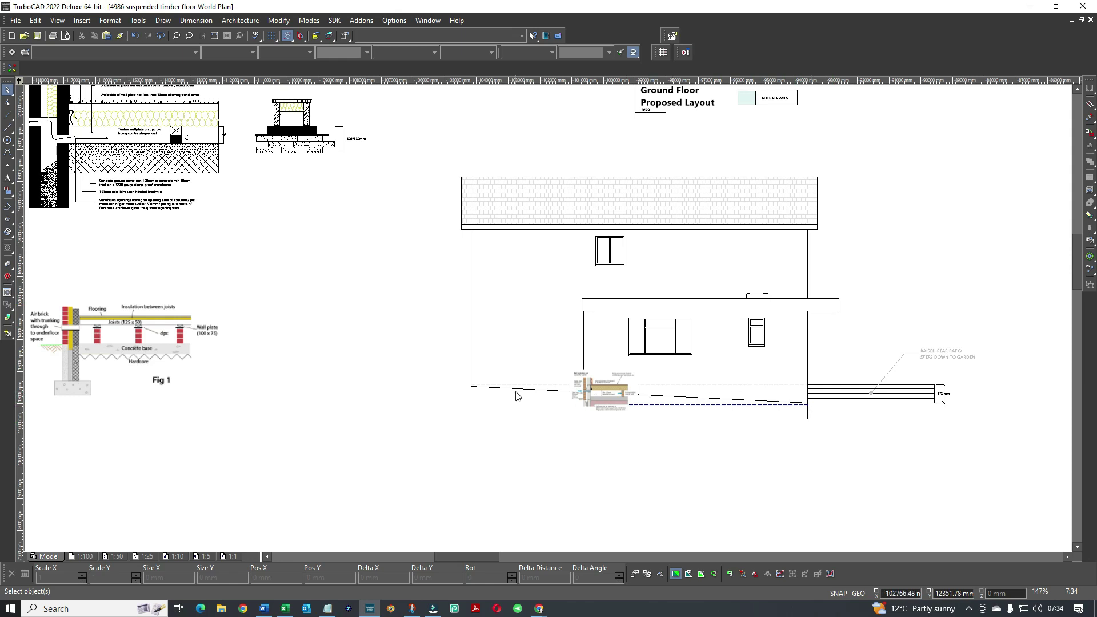
pyautogui.scroll(4, 783, 409)
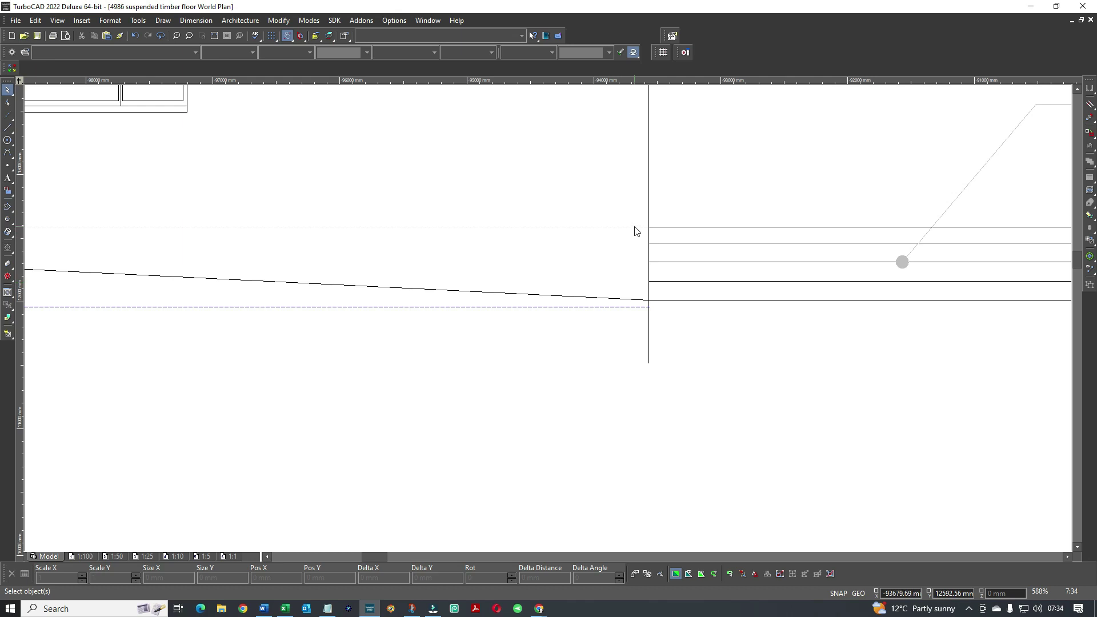
pyautogui.click(434, 229)
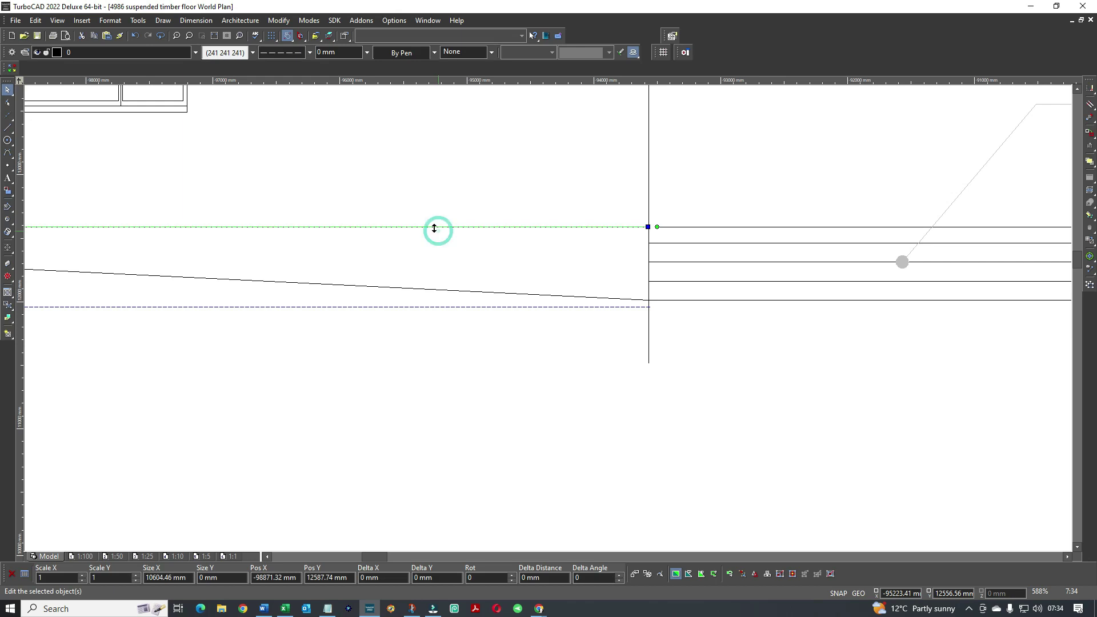
pyautogui.click(226, 52)
pyautogui.doubleClick(233, 93)
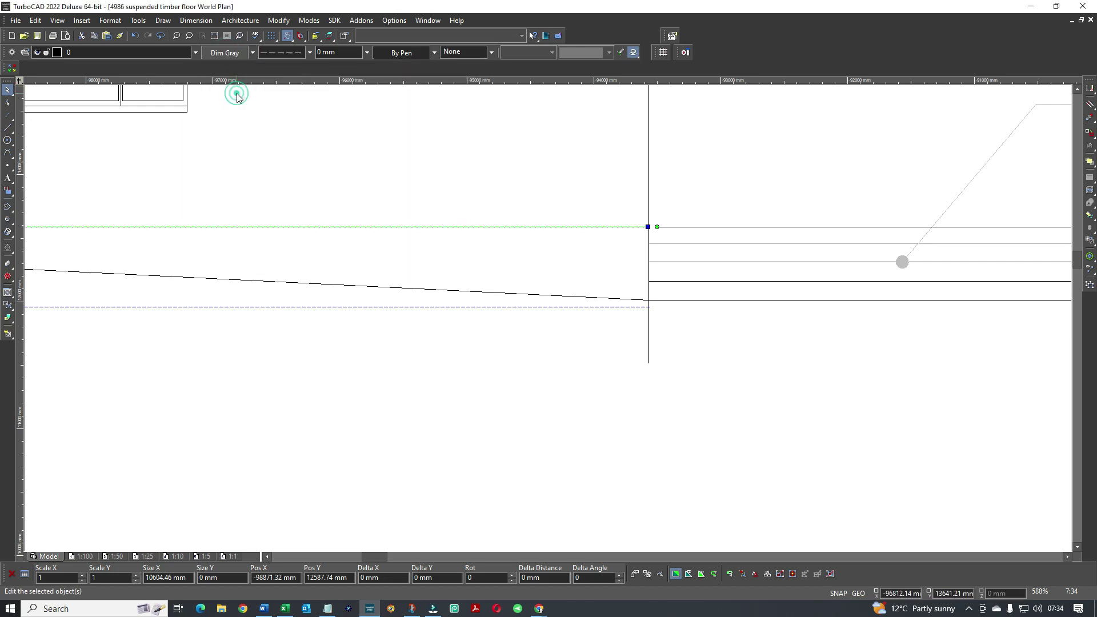
pyautogui.click(367, 150)
# Examine the suspended floor section placed on the side elevation against the floor level, sloping ground line and raised patio.
pyautogui.scroll(-3, 382, 221)
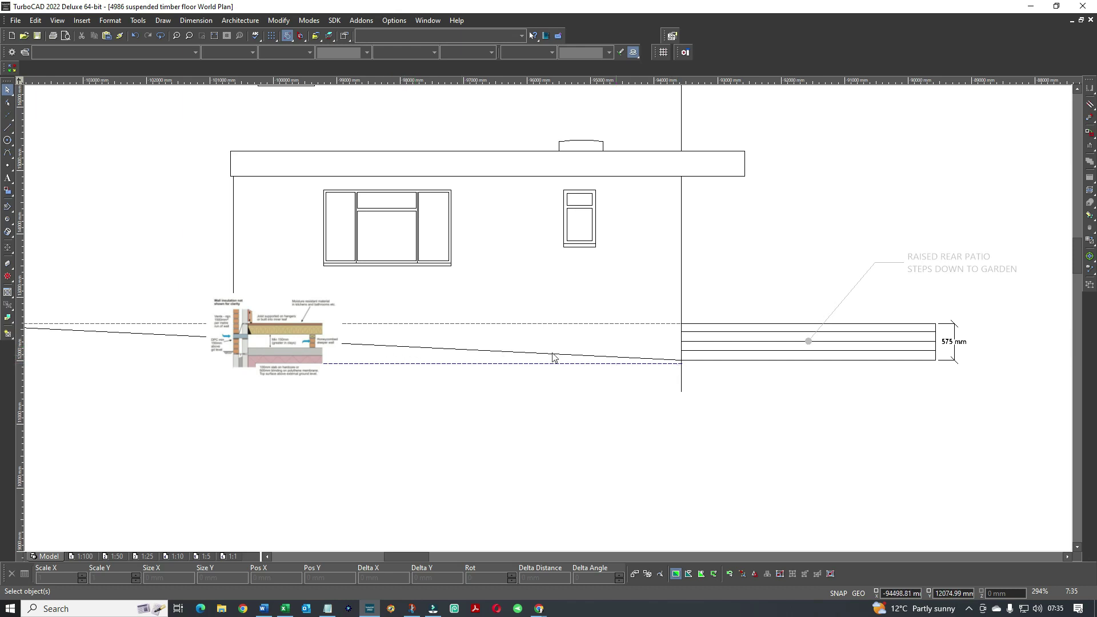
pyautogui.scroll(2, 311, 347)
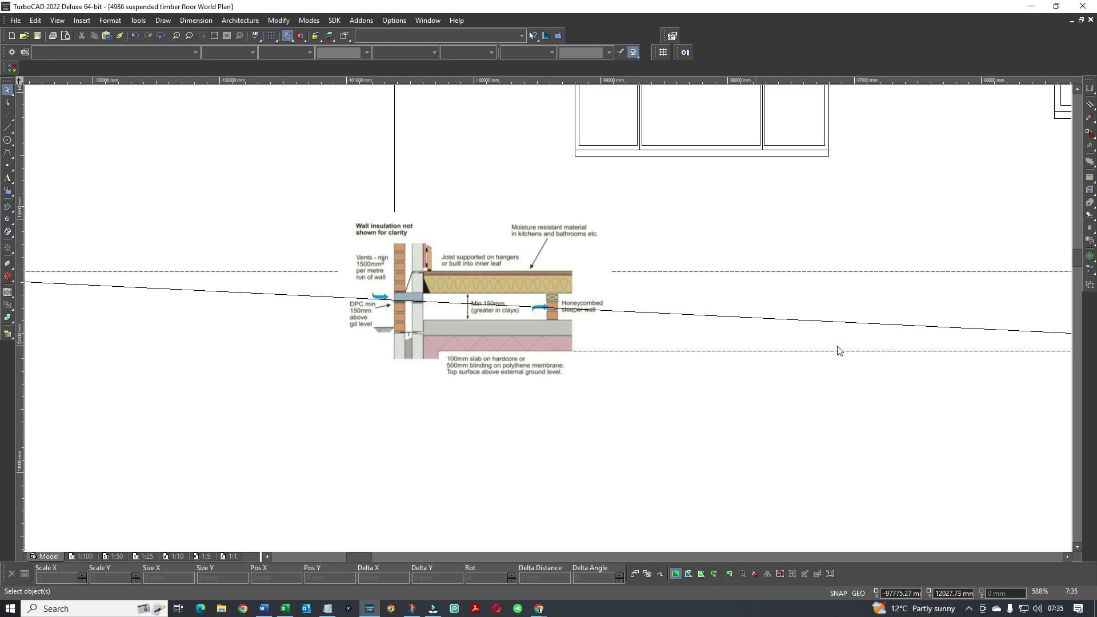
pyautogui.scroll(-4, 549, 318)
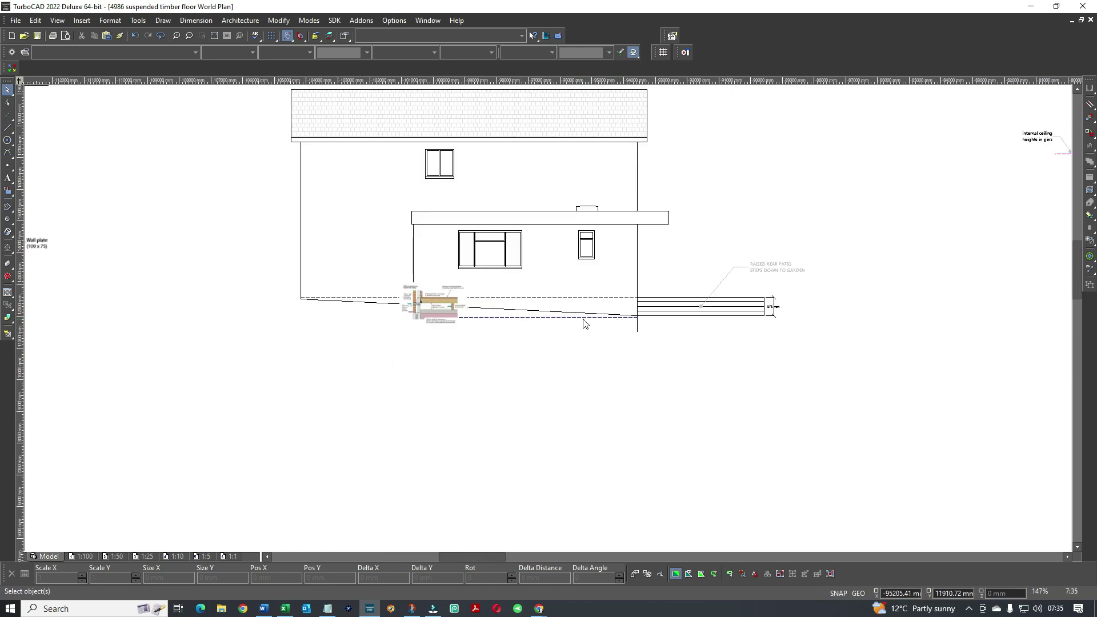
pyautogui.scroll(4, 419, 321)
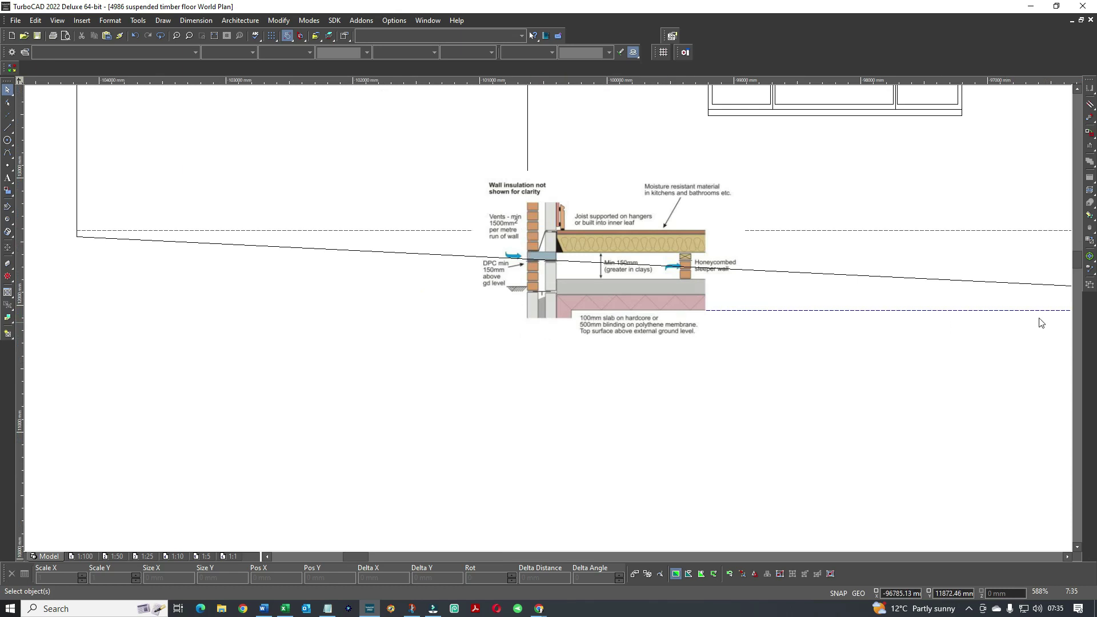
pyautogui.scroll(-2, 547, 320)
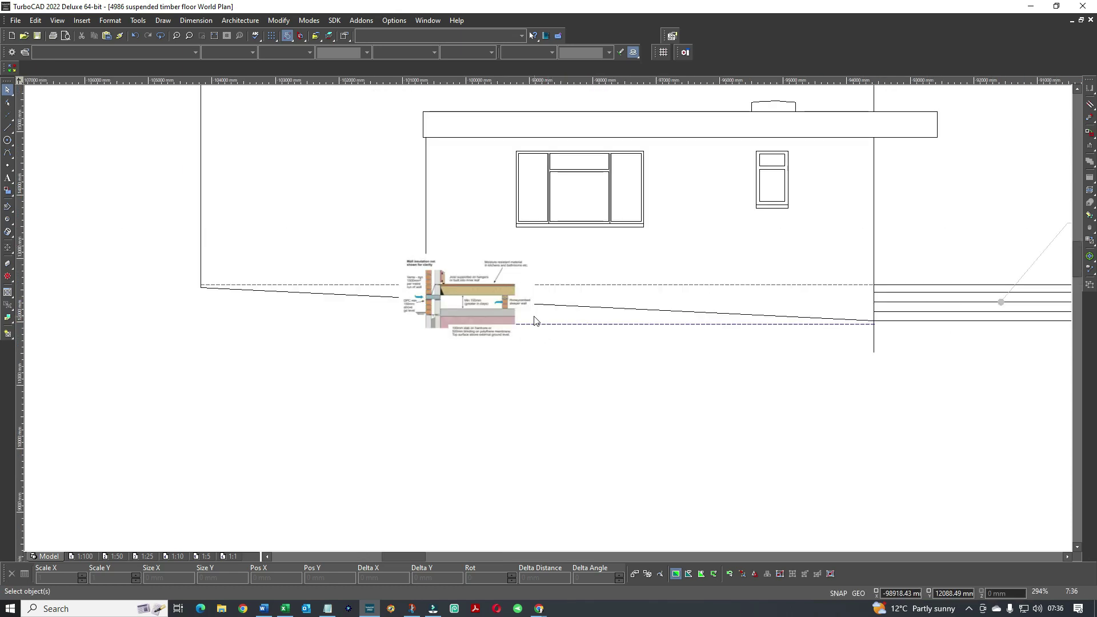
pyautogui.scroll(2, 521, 318)
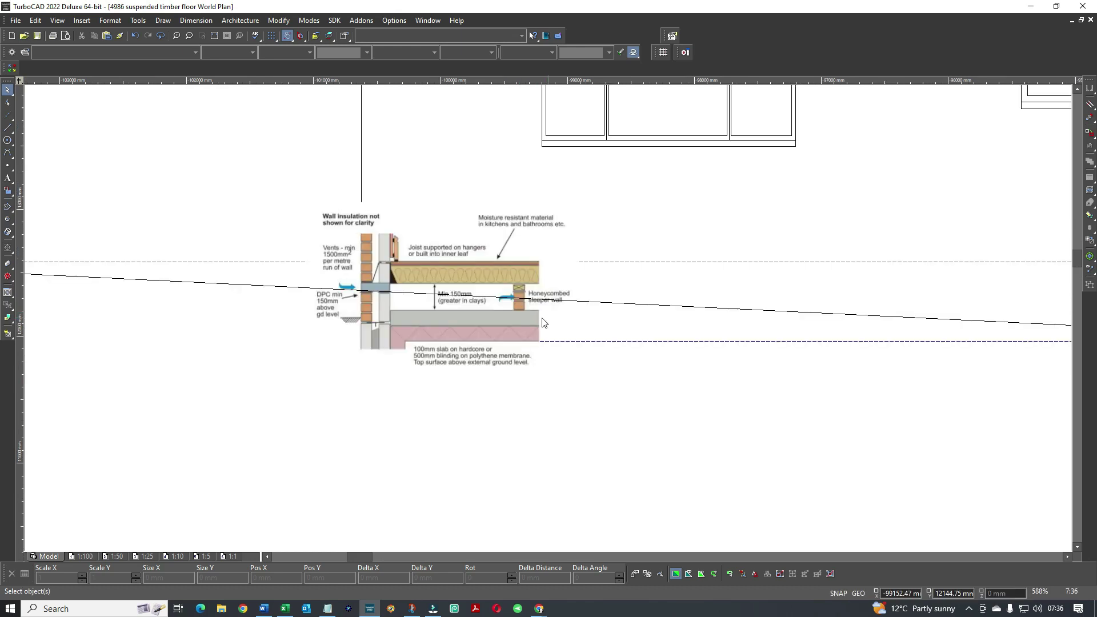
pyautogui.scroll(2, 442, 311)
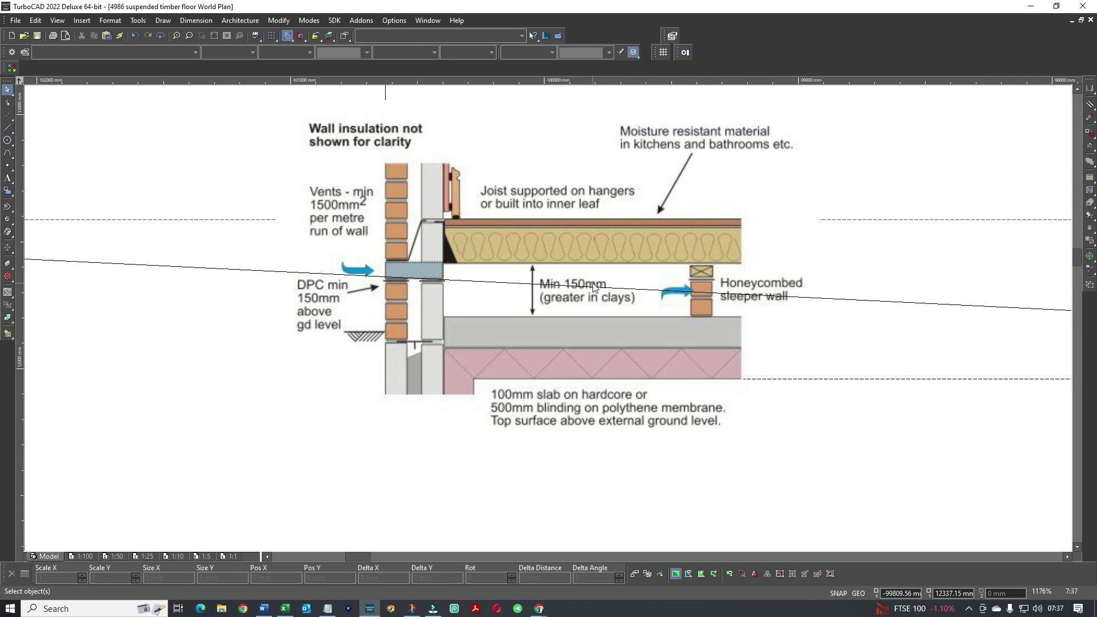
pyautogui.scroll(-5, 628, 286)
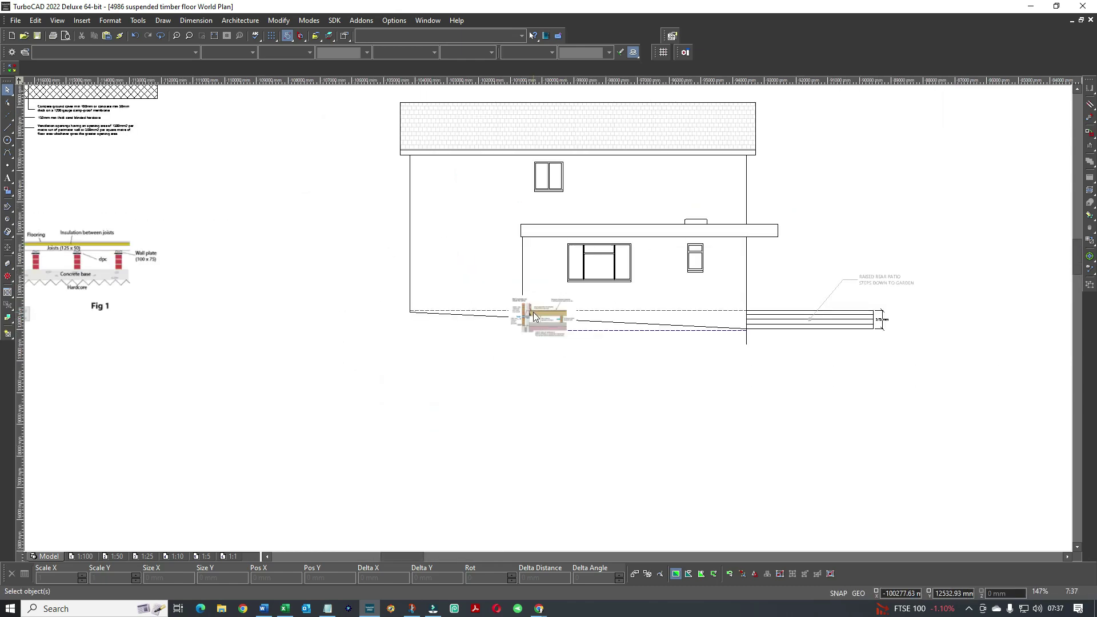
pyautogui.scroll(5, 533, 312)
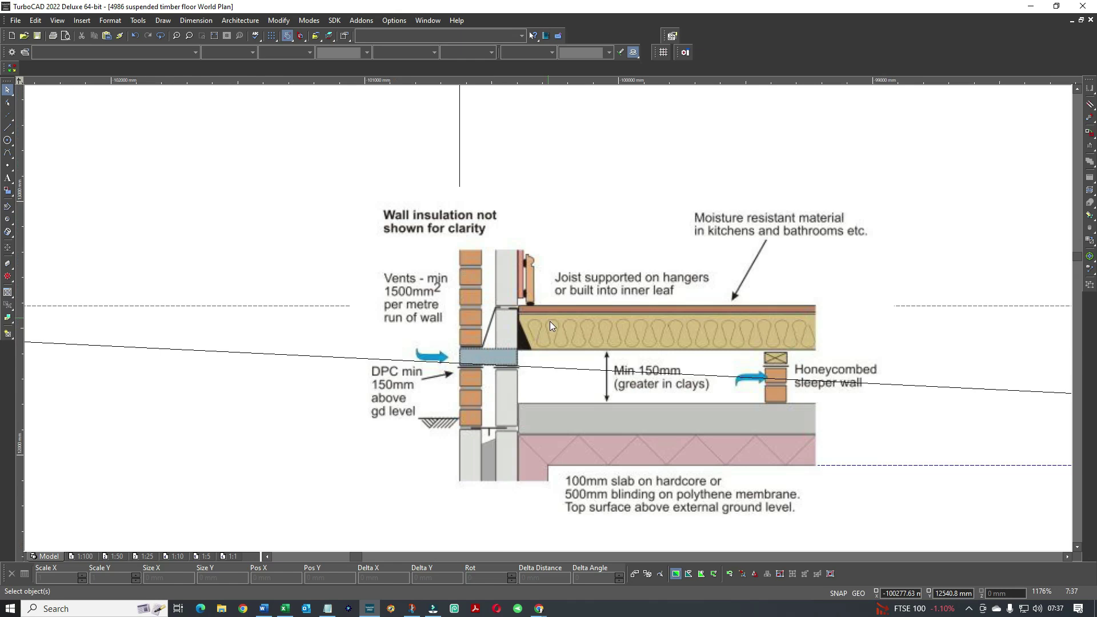
pyautogui.scroll(-1, 550, 320)
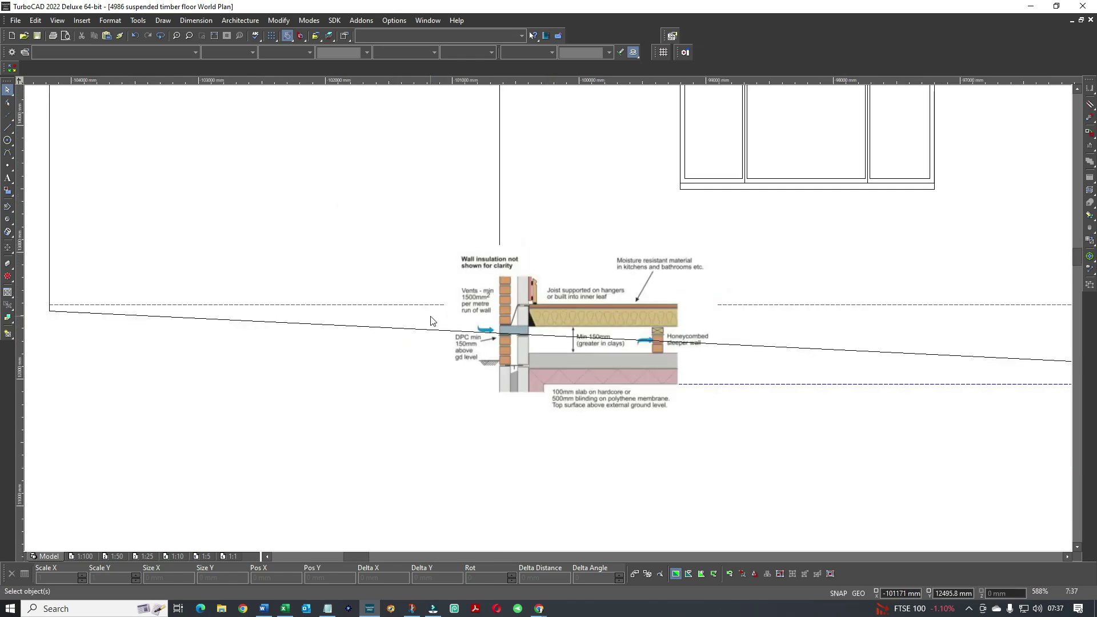
# Examine the TIMBER SUSPENDED FLOOR detail, including the timber wall plate, ground cover and adjoining honeycomb sleeper wall section.
pyautogui.scroll(-3, 431, 321)
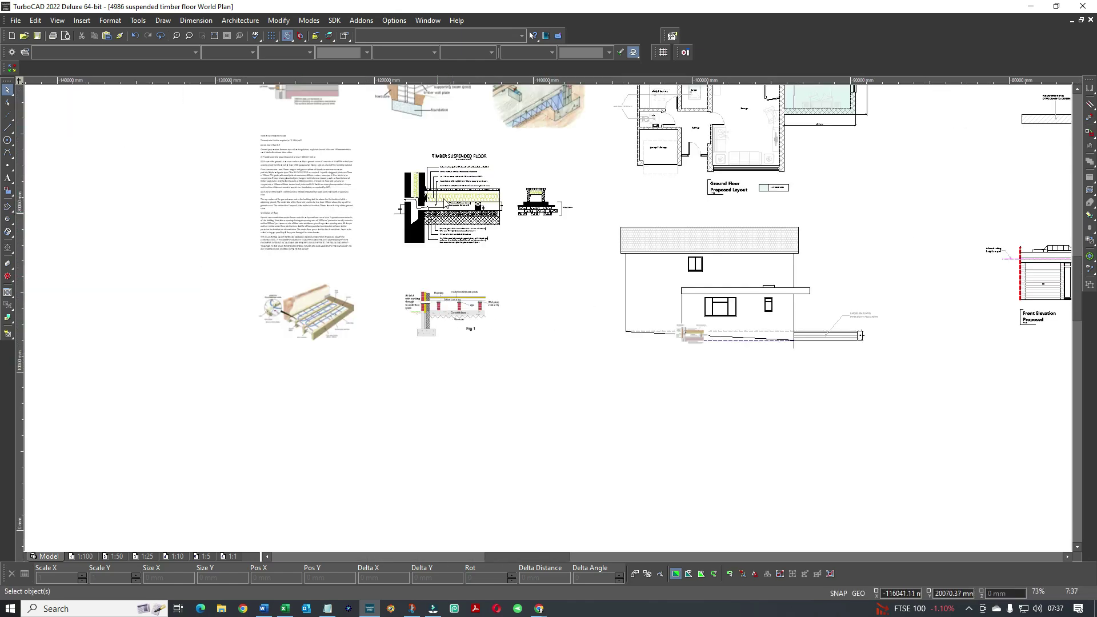
pyautogui.scroll(3, 574, 328)
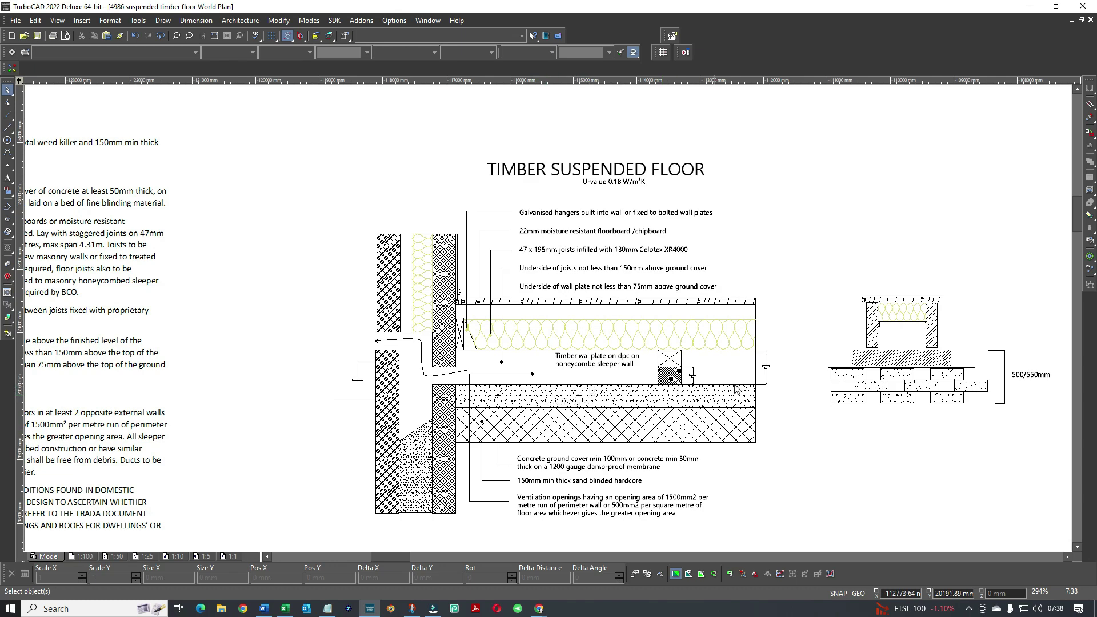
pyautogui.scroll(1, 780, 379)
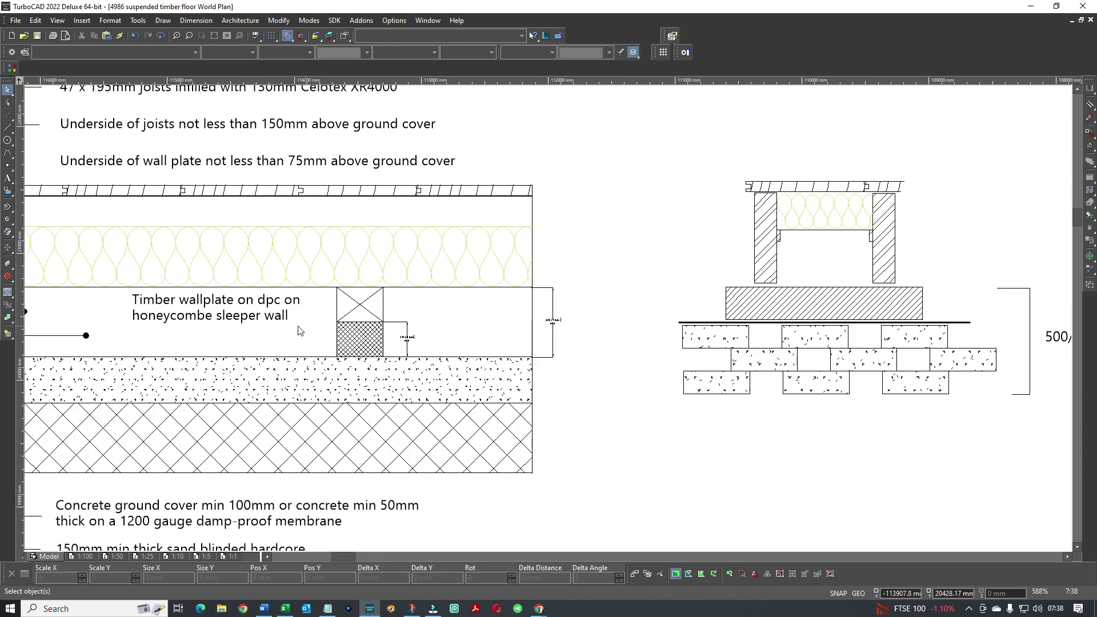
pyautogui.scroll(-1, 270, 336)
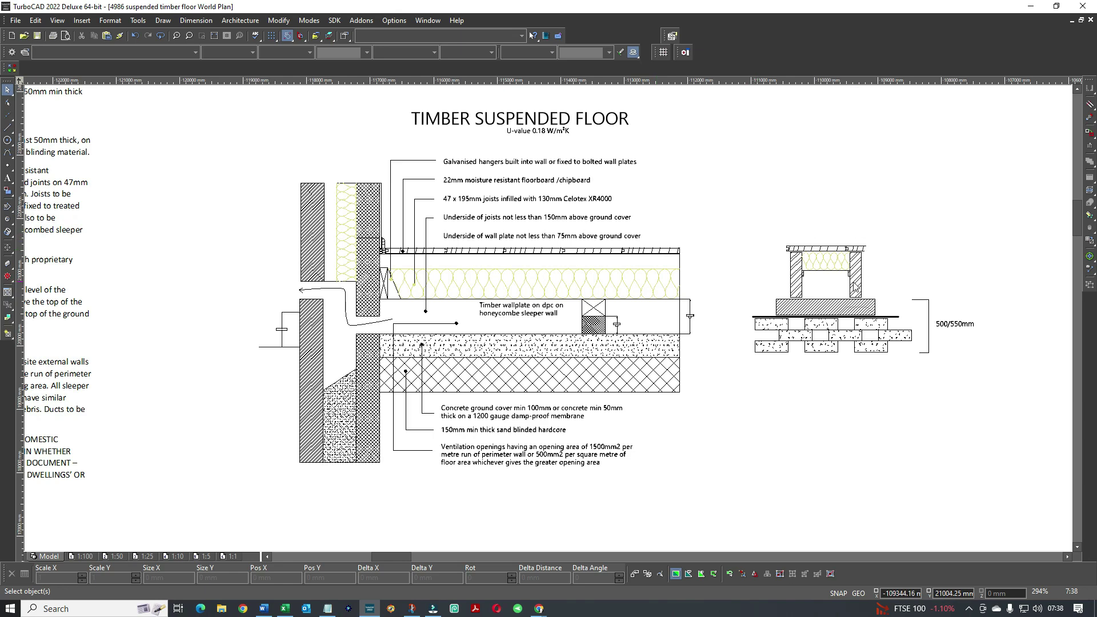
pyautogui.scroll(1, 855, 285)
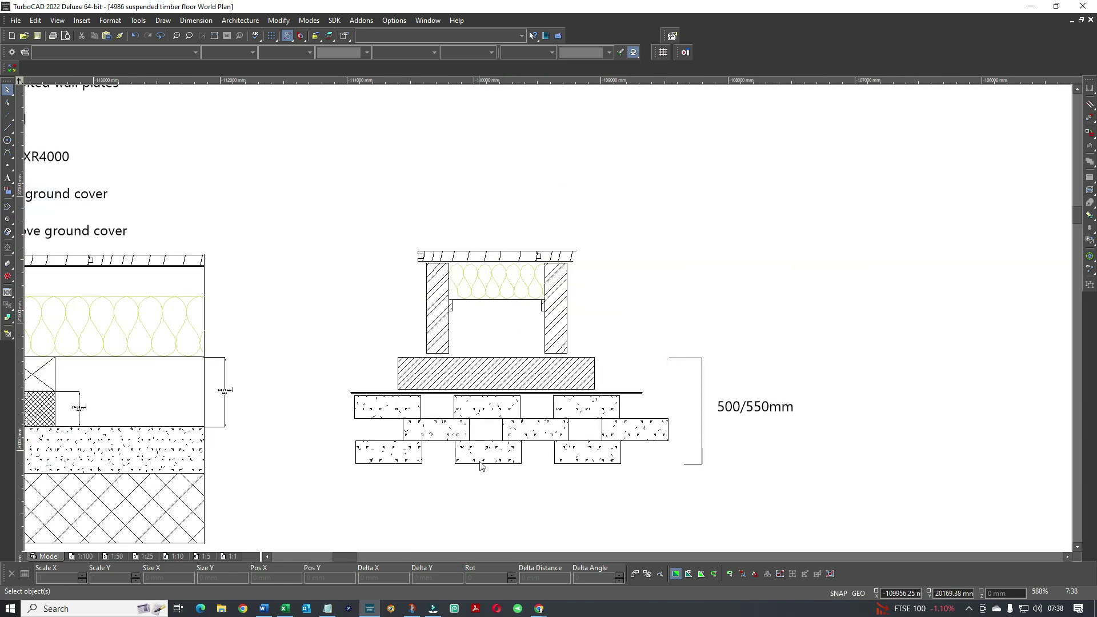
pyautogui.scroll(-1, 545, 320)
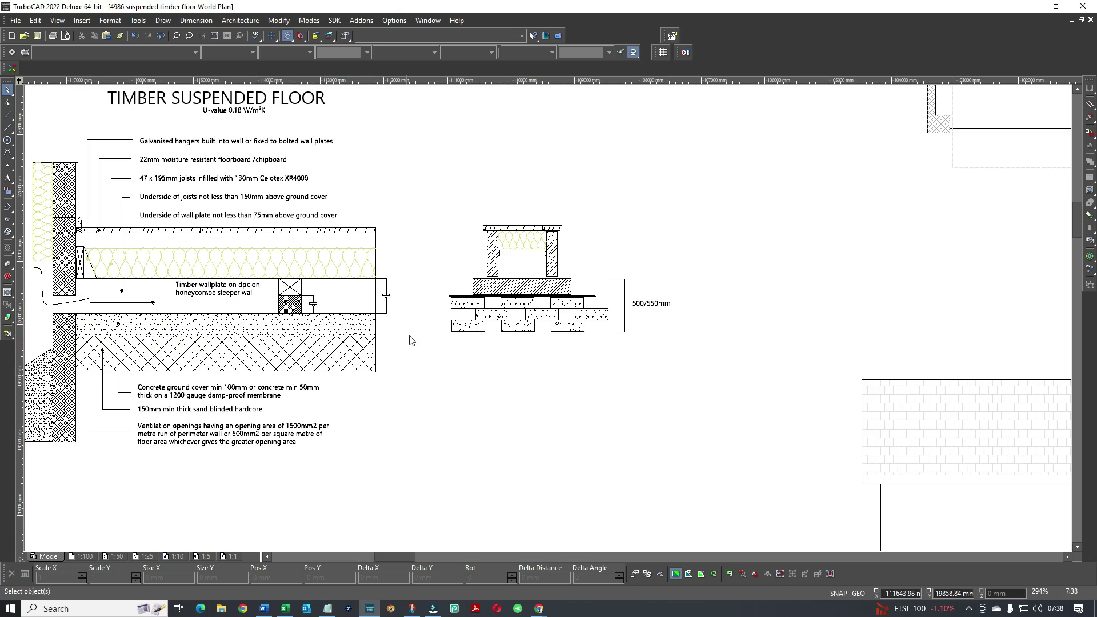
pyautogui.scroll(1, 549, 322)
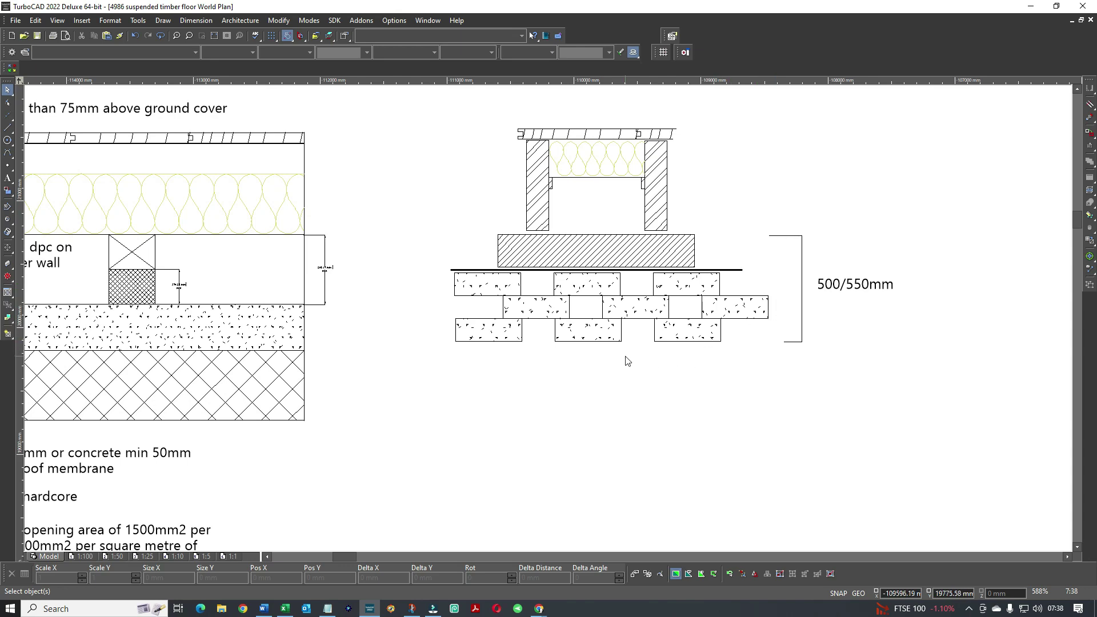
pyautogui.scroll(-1, 627, 360)
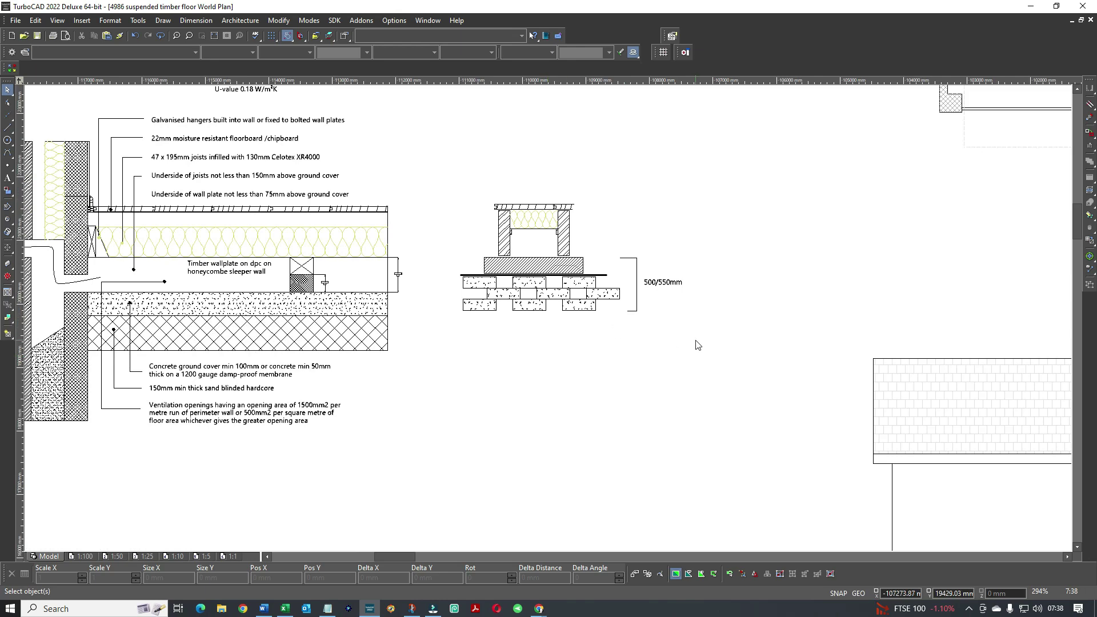
# Compare the extension areas on the proposed ground floor plan with the sleeper wall section marked 500/550mm.
pyautogui.scroll(-1, 594, 414)
pyautogui.scroll(-1, 702, 501)
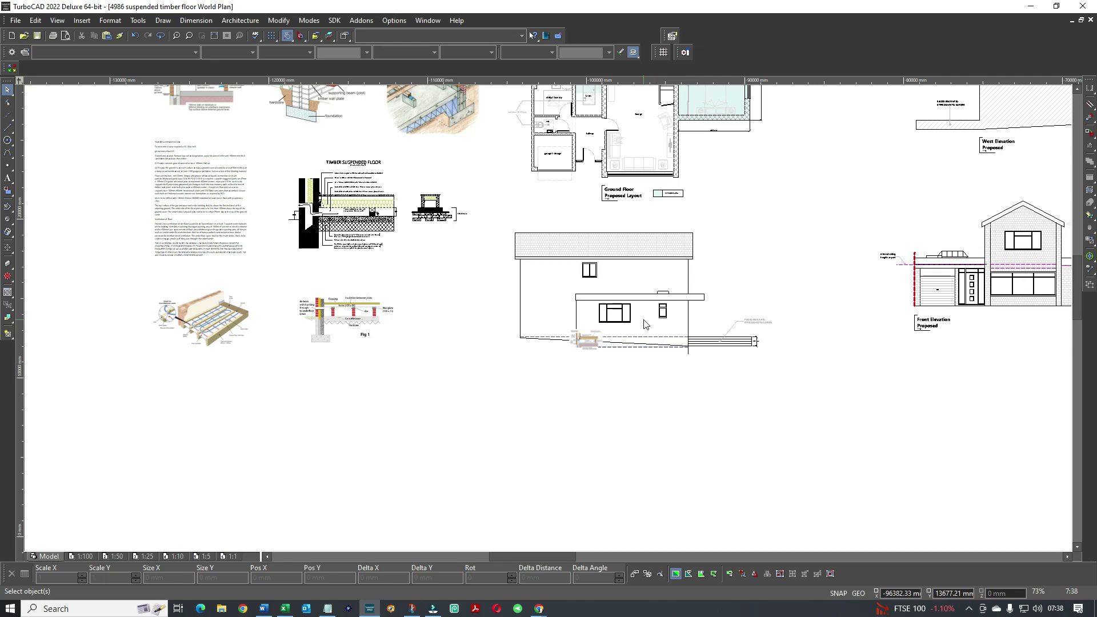
pyautogui.scroll(-1, 728, 125)
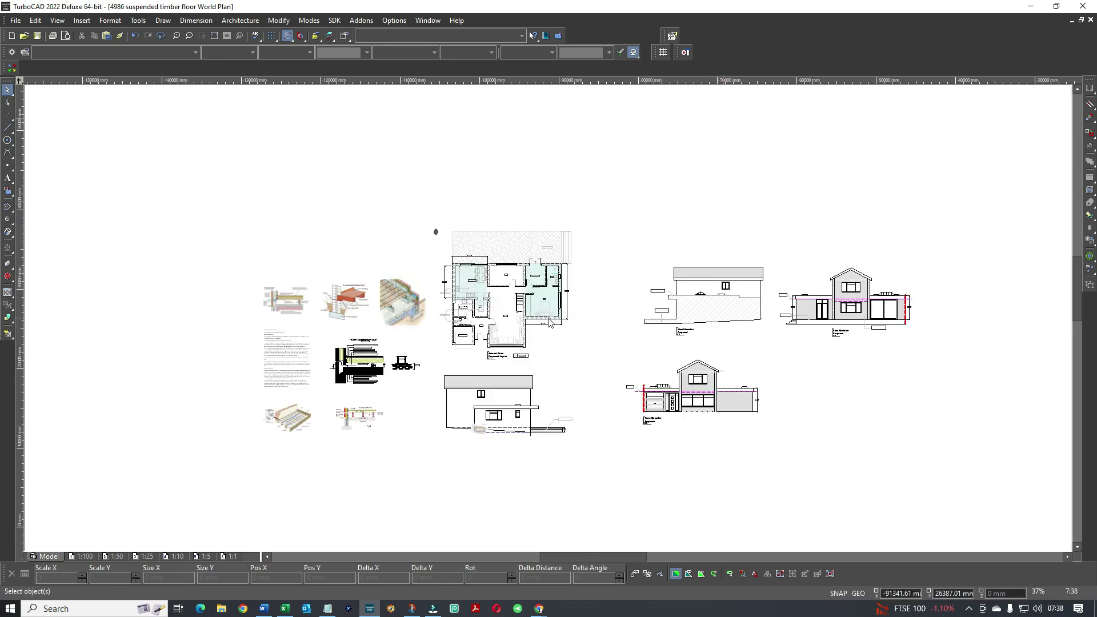
pyautogui.scroll(1, 550, 323)
pyautogui.scroll(1, 549, 324)
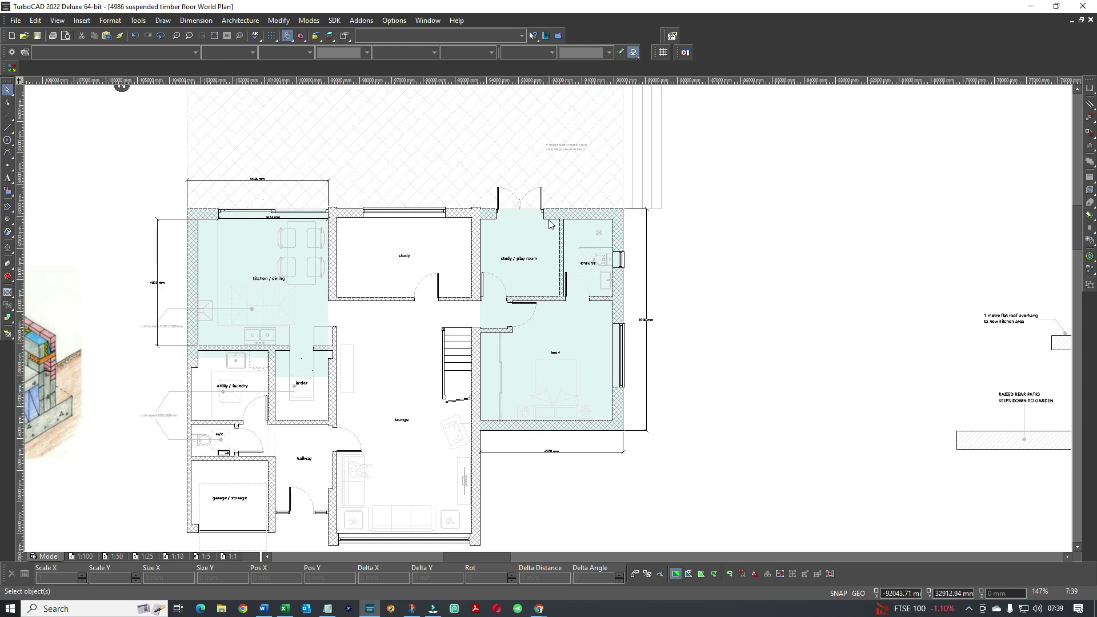
pyautogui.scroll(-2, 551, 418)
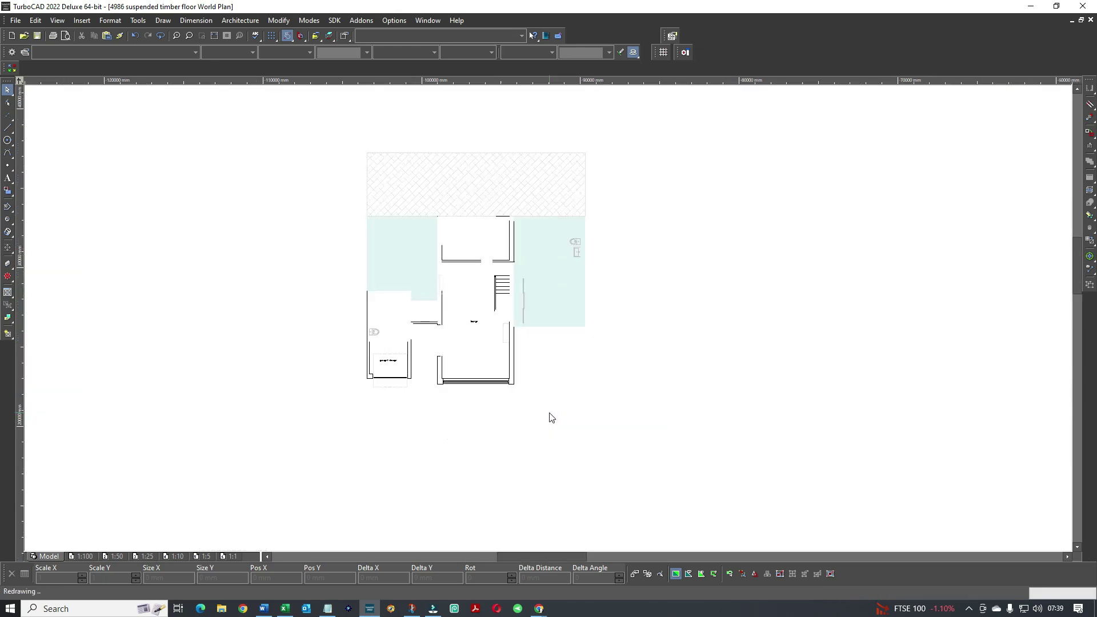
pyautogui.scroll(4, 550, 327)
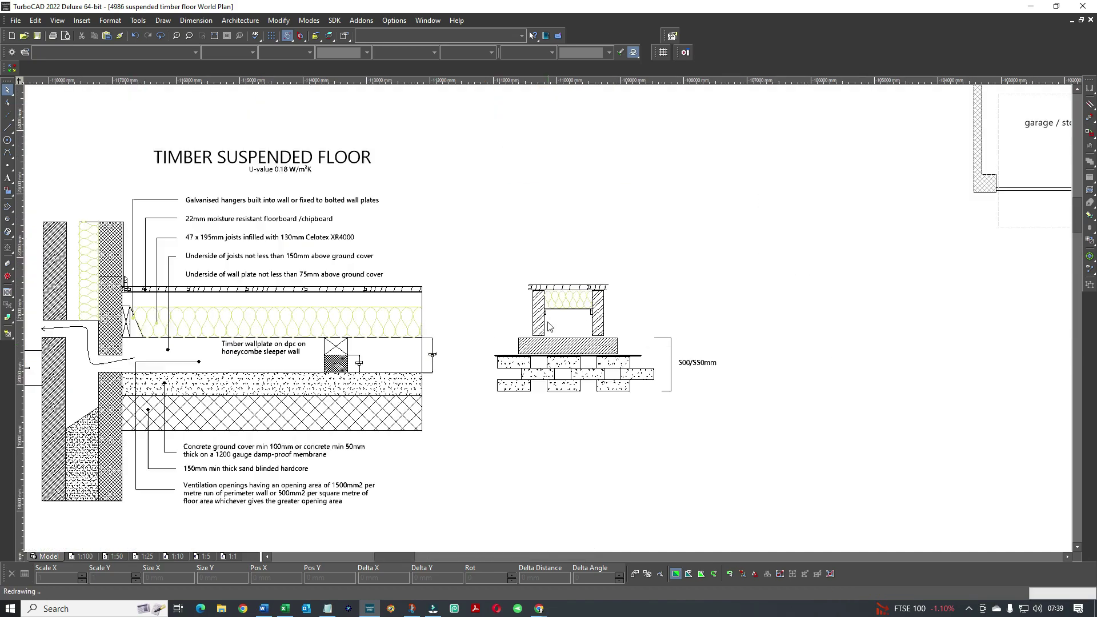
pyautogui.scroll(2, 550, 327)
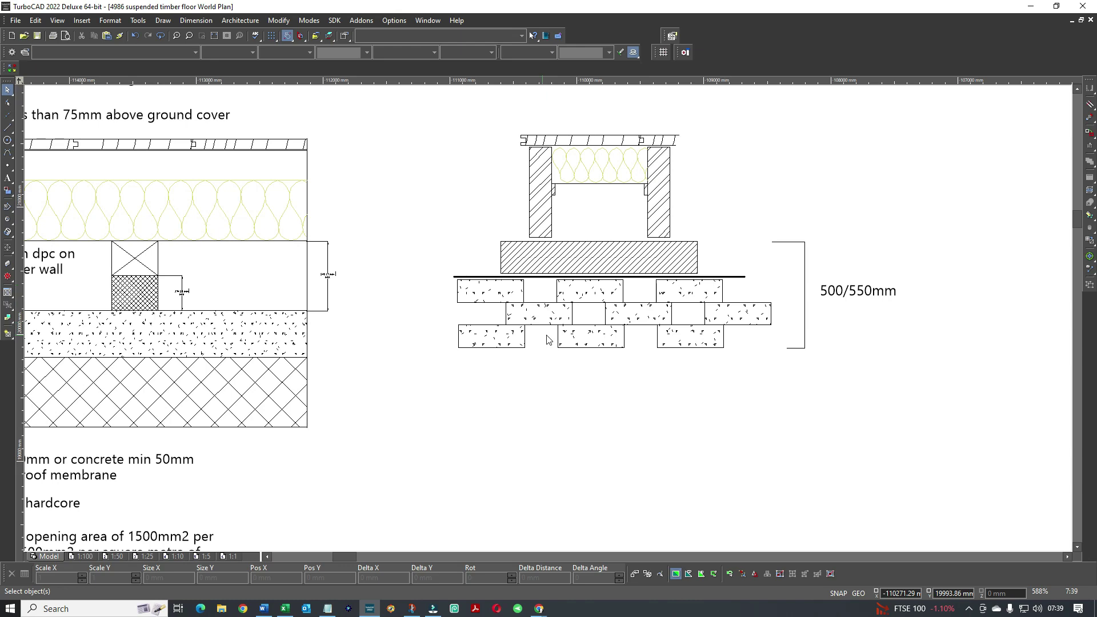
pyautogui.scroll(-2, 547, 339)
# Examine the study / play room, ensuite and bed 4 extension on the proposed ground floor plan.
pyautogui.scroll(-4, 551, 322)
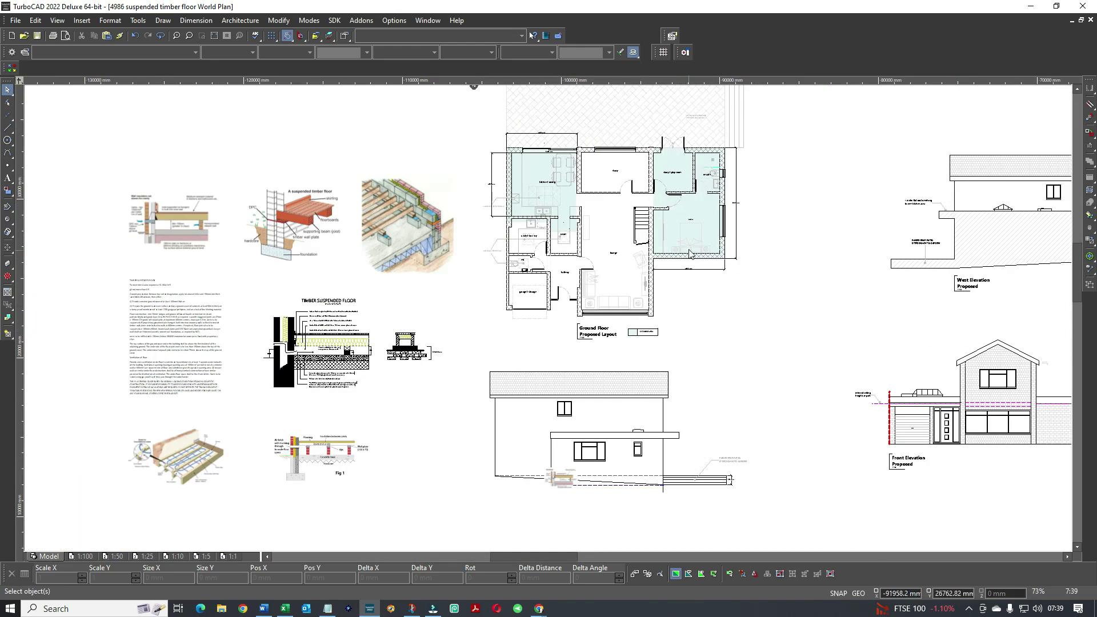
pyautogui.scroll(4, 667, 172)
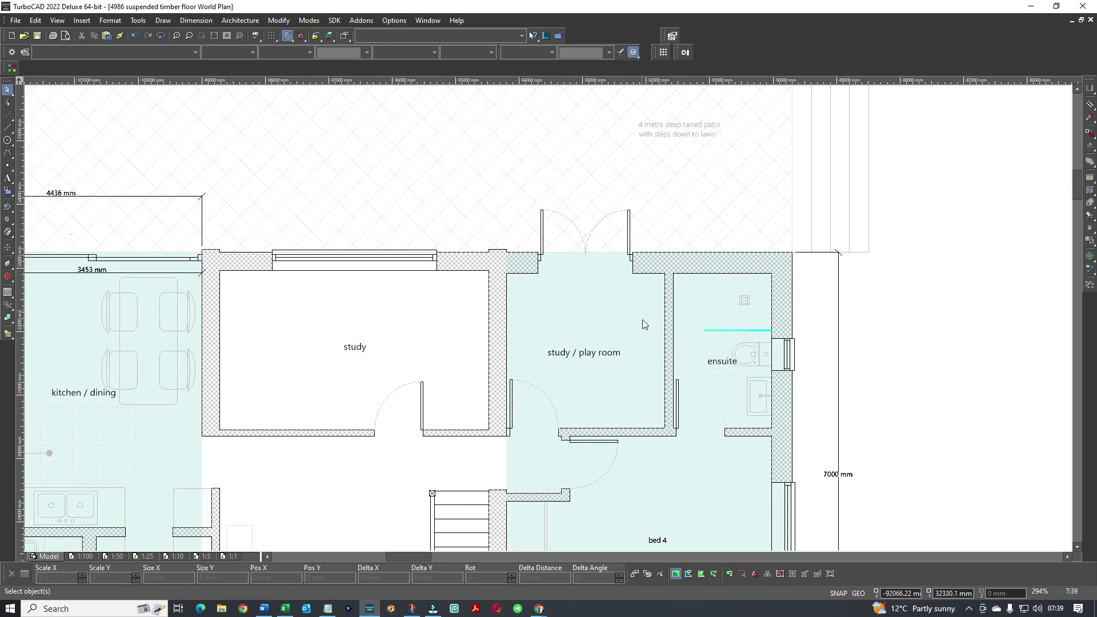
pyautogui.scroll(-1, 644, 320)
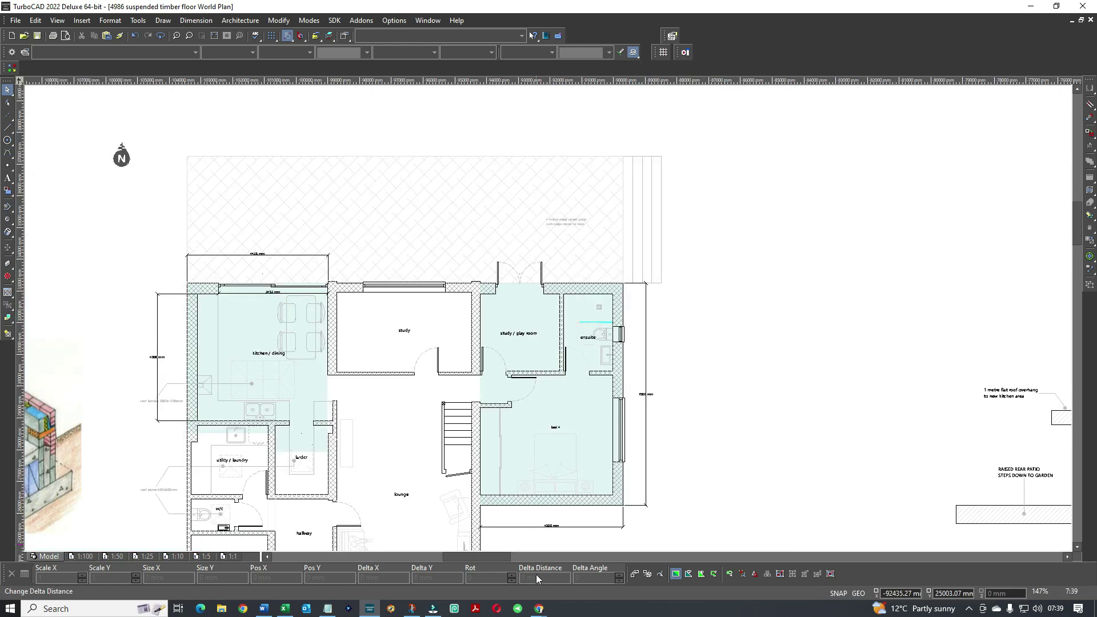
pyautogui.scroll(2, 550, 537)
pyautogui.scroll(-2, 546, 316)
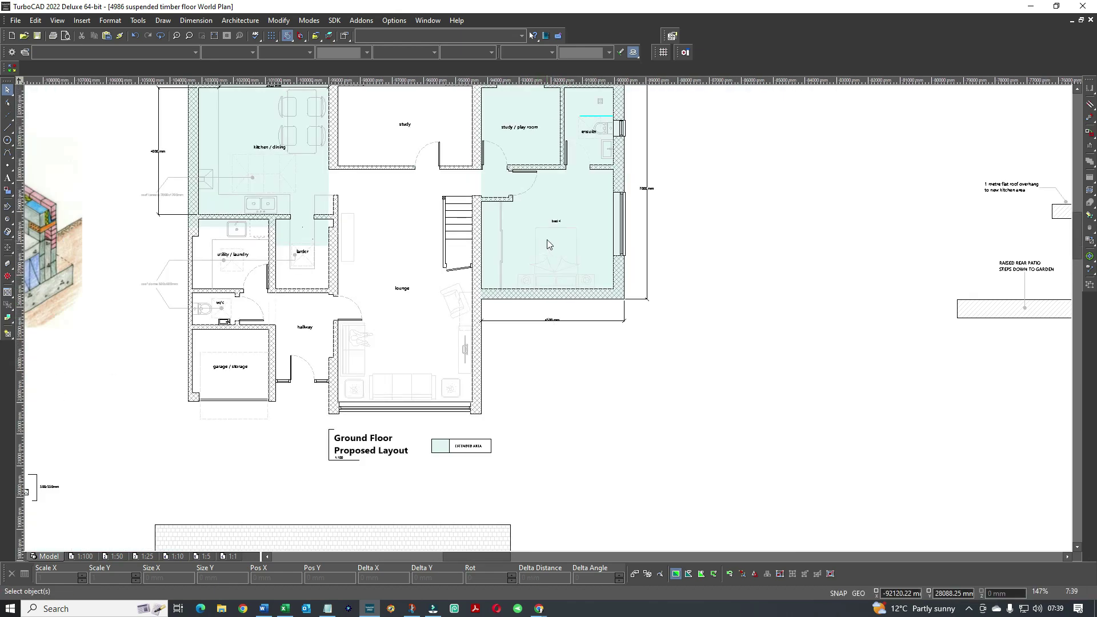
pyautogui.scroll(1, 551, 182)
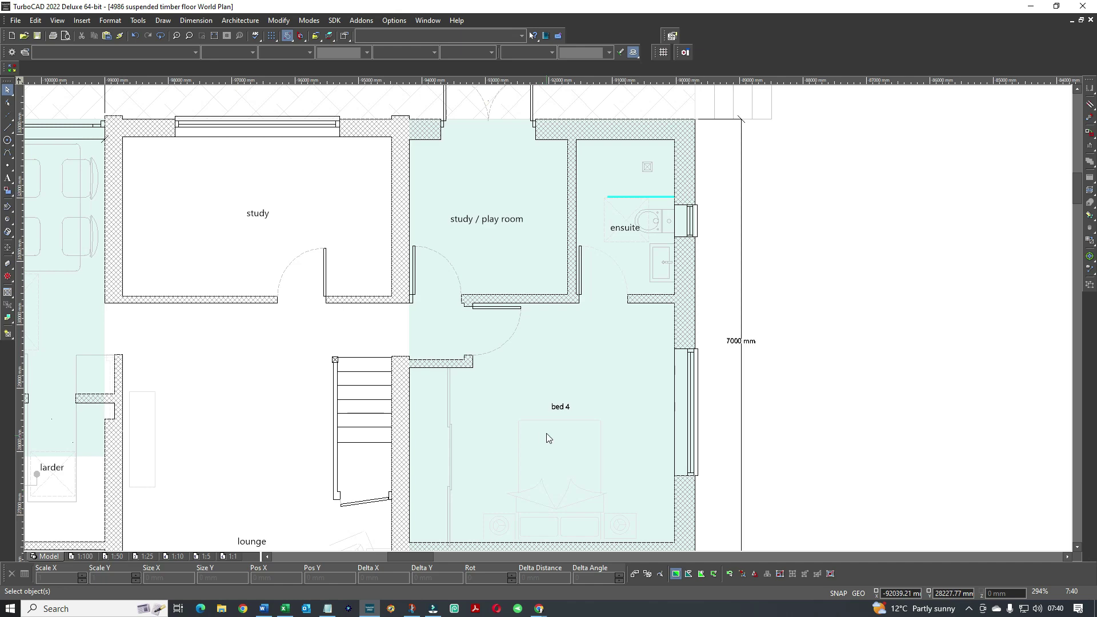
# Examine the three reference illustrations of suspended timber floors, covering the joists on sleeper walls, DPC, timber wall plate and wall vents.
pyautogui.scroll(-1, 617, 487)
pyautogui.scroll(-1, 324, 317)
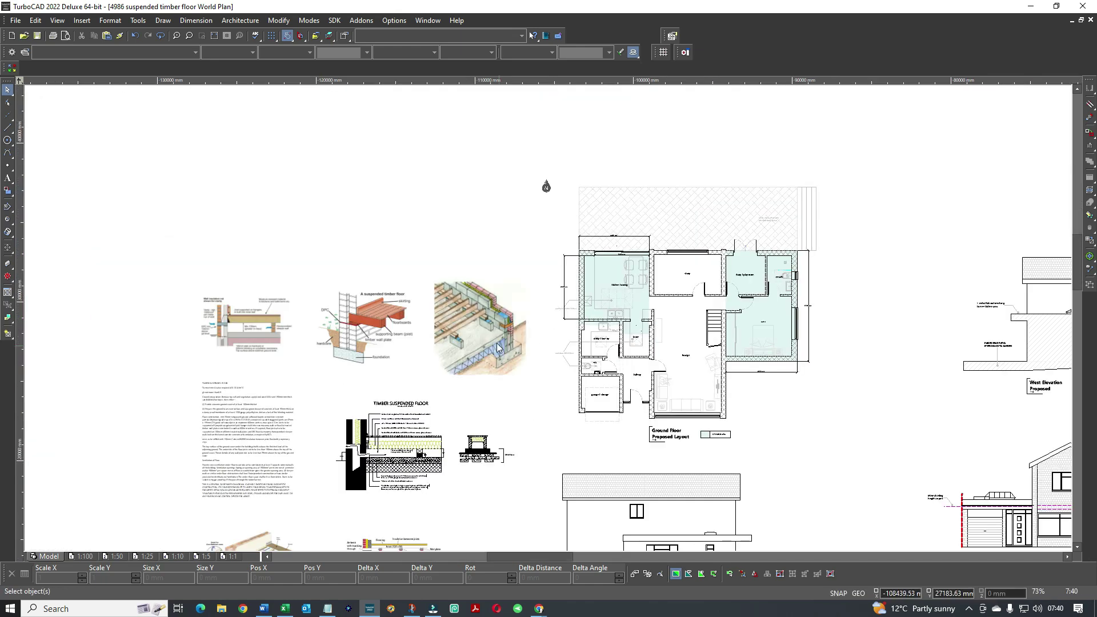
pyautogui.scroll(1, 487, 325)
pyautogui.scroll(1, 486, 323)
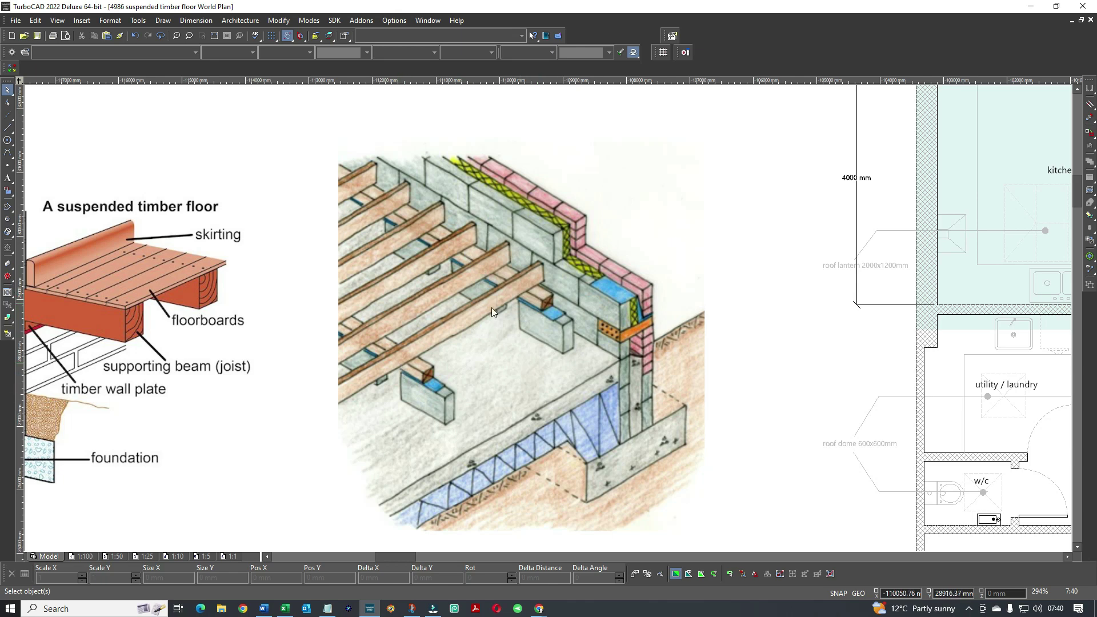
pyautogui.scroll(-2, 498, 307)
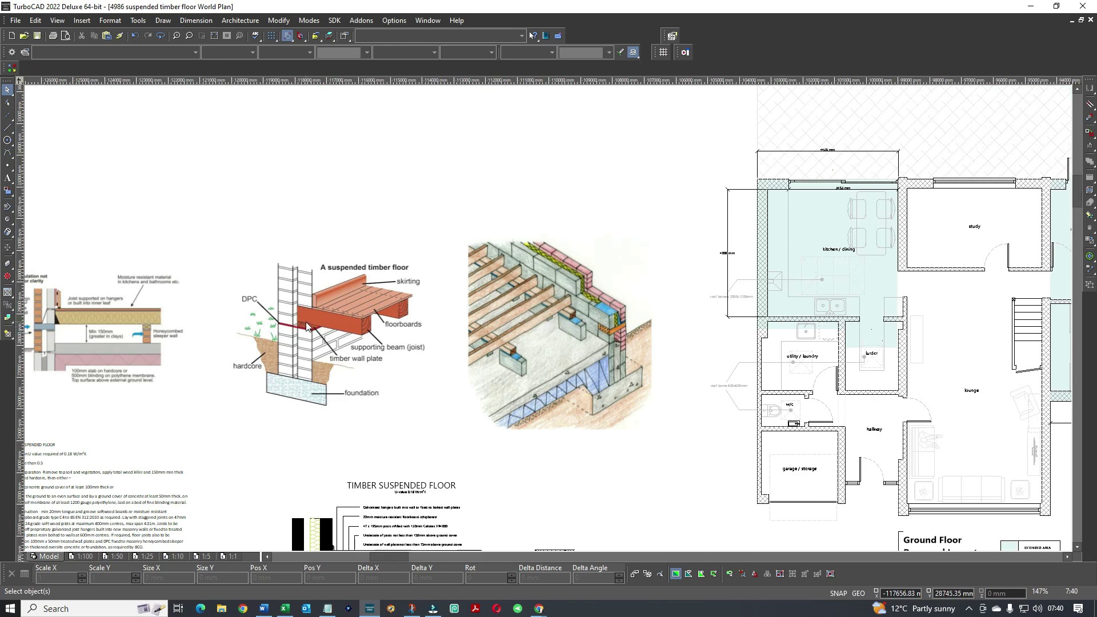
pyautogui.scroll(2, 548, 317)
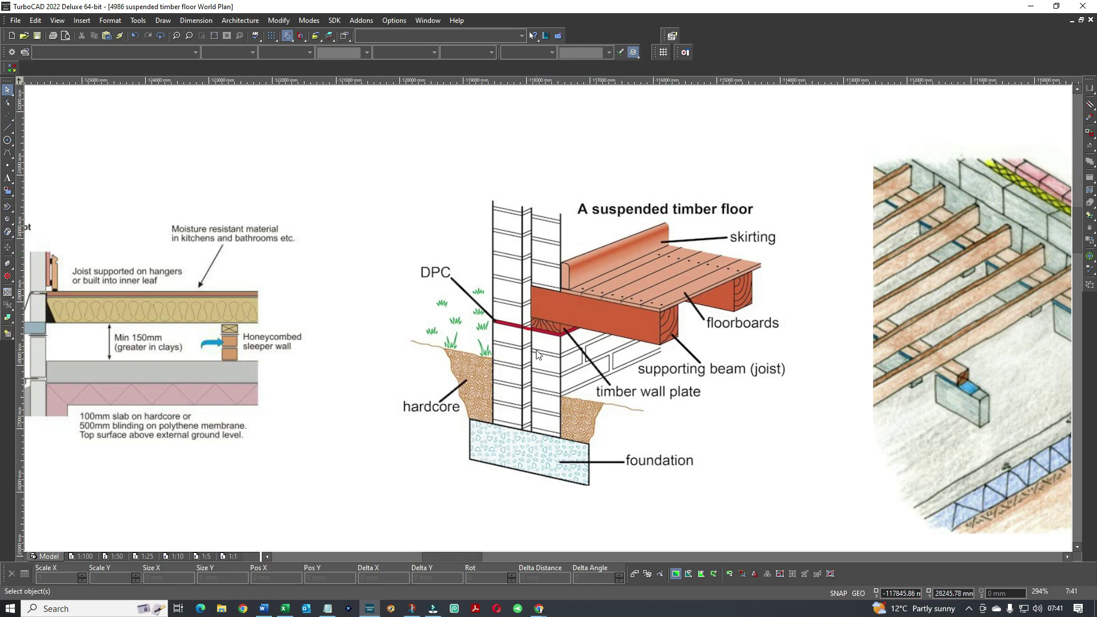
pyautogui.scroll(-2, 540, 337)
pyautogui.scroll(2, 311, 306)
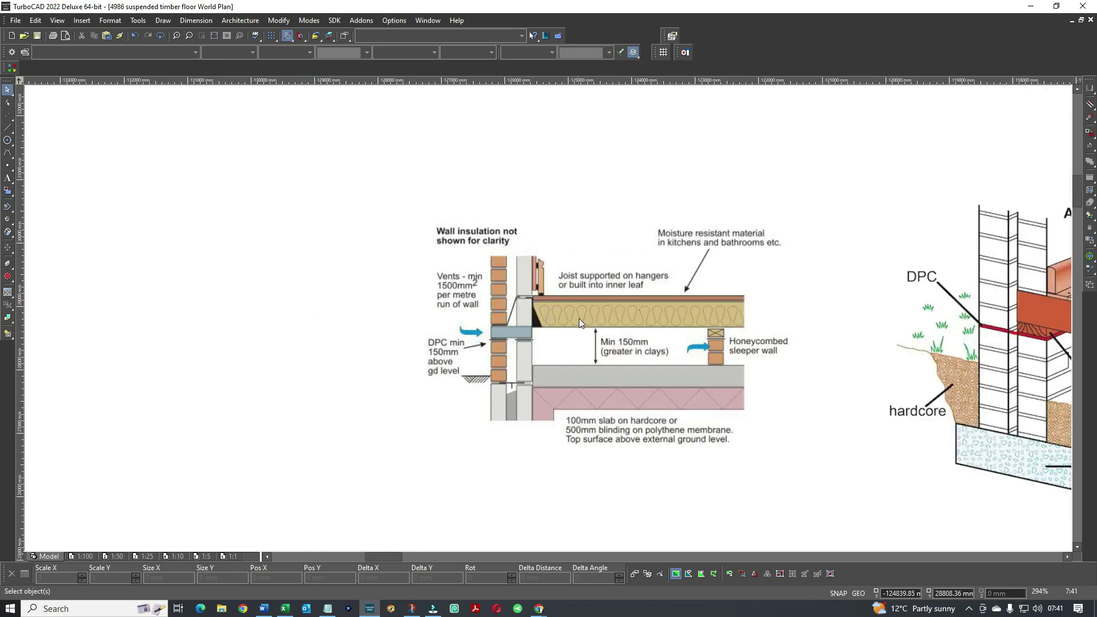
# Examine the Fig 1 floor section, including the air brick trunking, joists, wall plates, dpc, sleeper walls and concrete base.
pyautogui.scroll(-4, 580, 319)
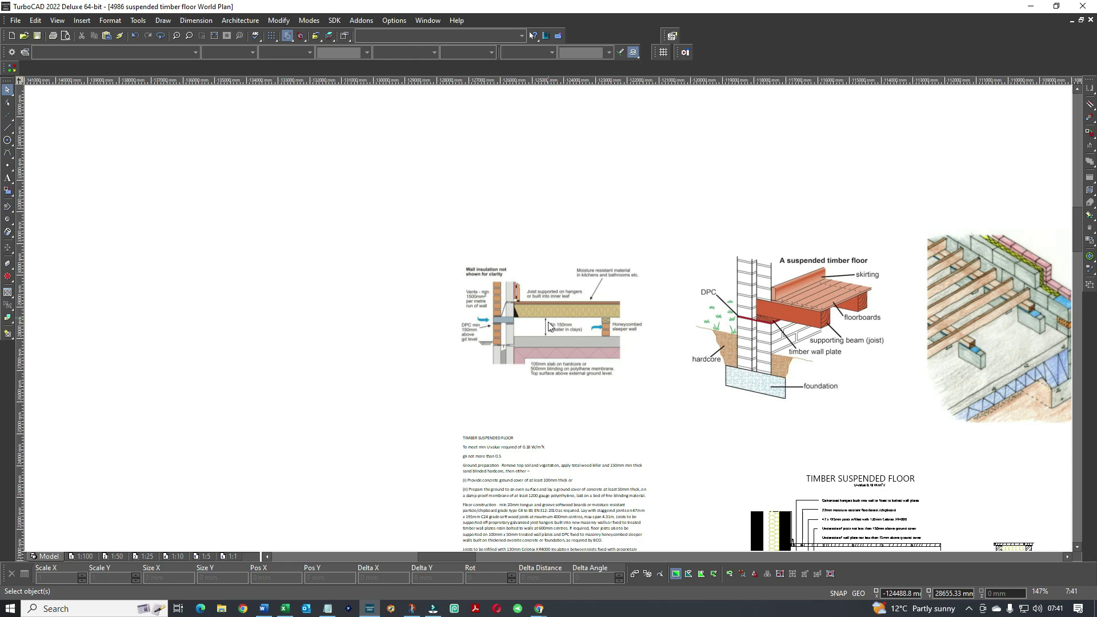
pyautogui.scroll(-1, 549, 327)
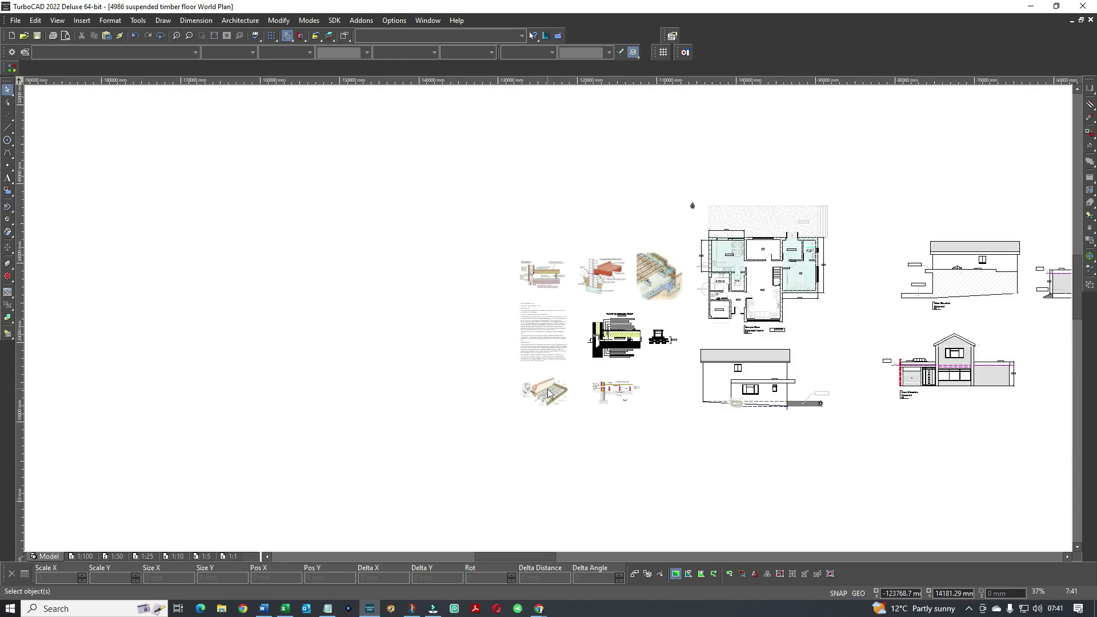
pyautogui.scroll(1, 549, 323)
pyautogui.scroll(6, 549, 317)
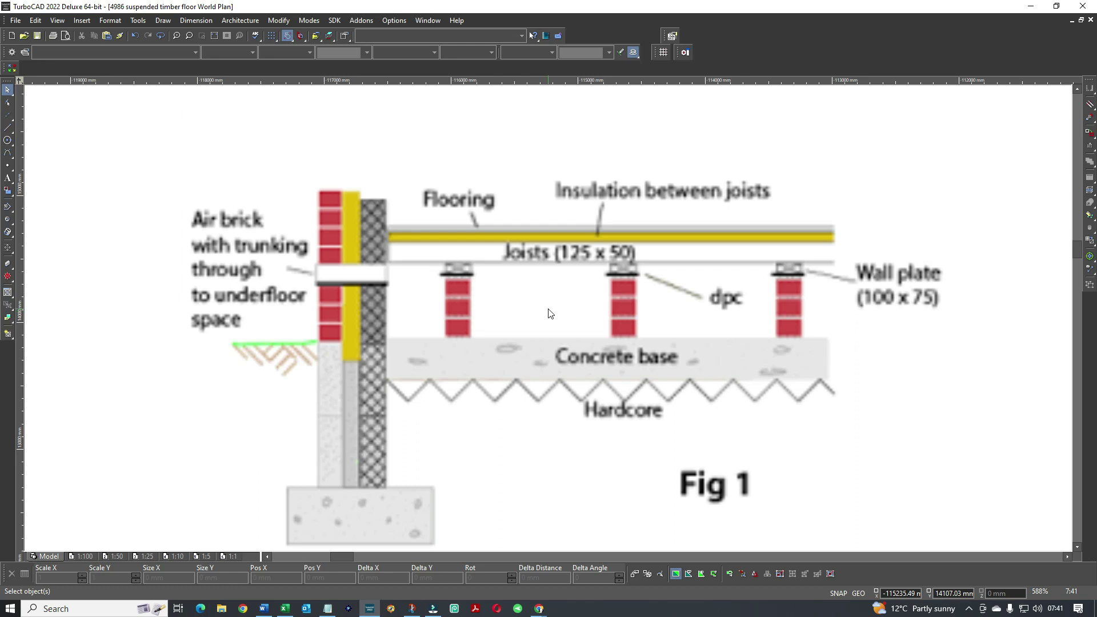
pyautogui.scroll(-2, 550, 317)
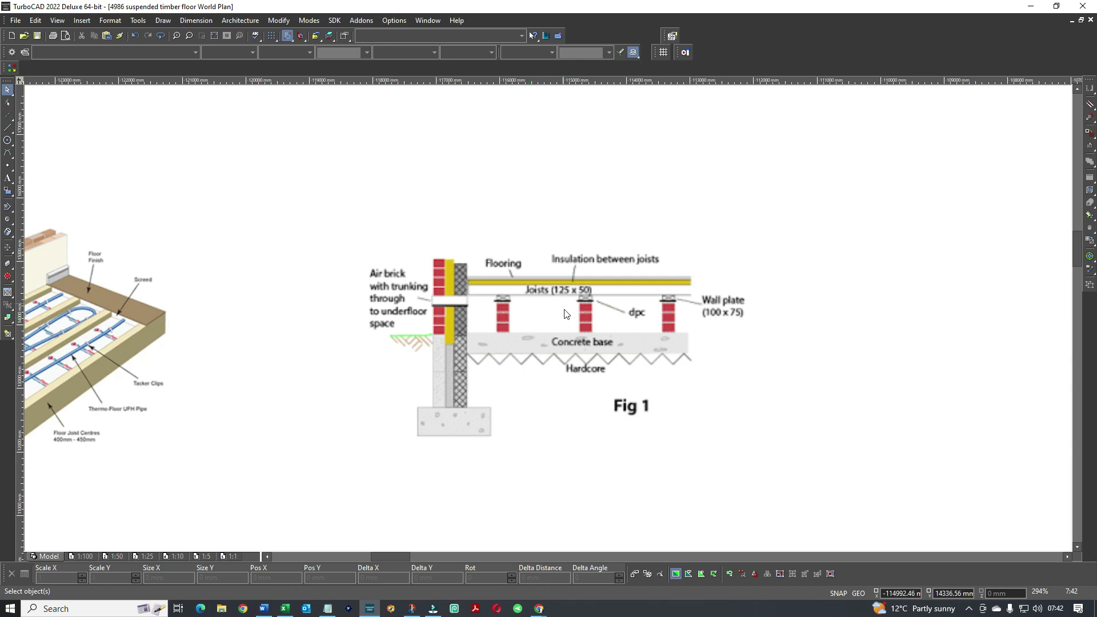
pyautogui.scroll(1, 554, 329)
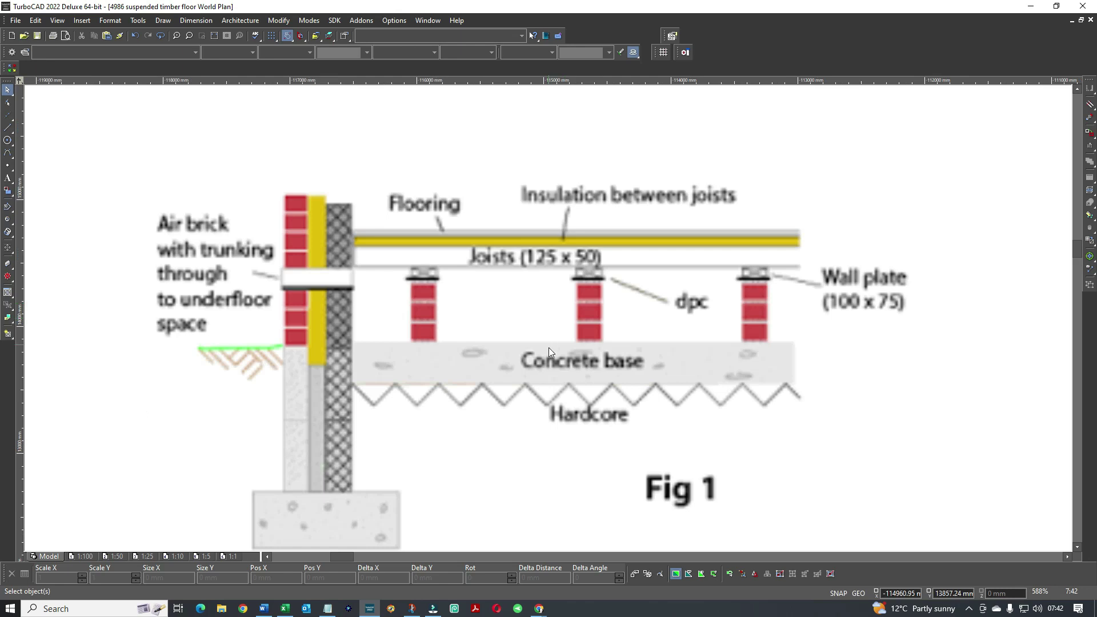
pyautogui.scroll(-1, 551, 323)
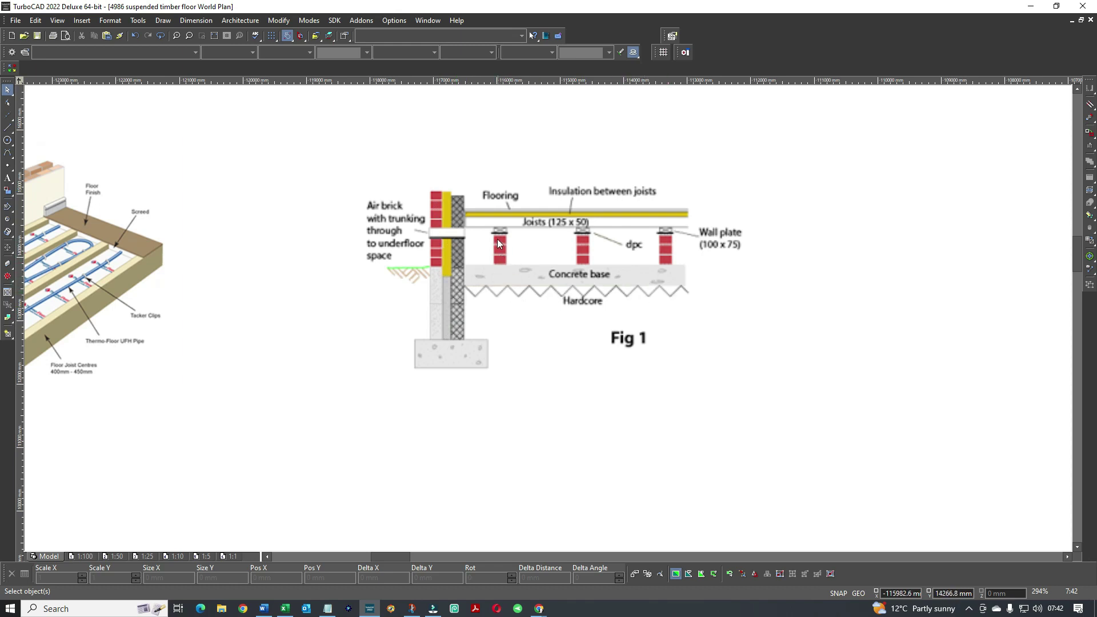
pyautogui.scroll(1, 500, 242)
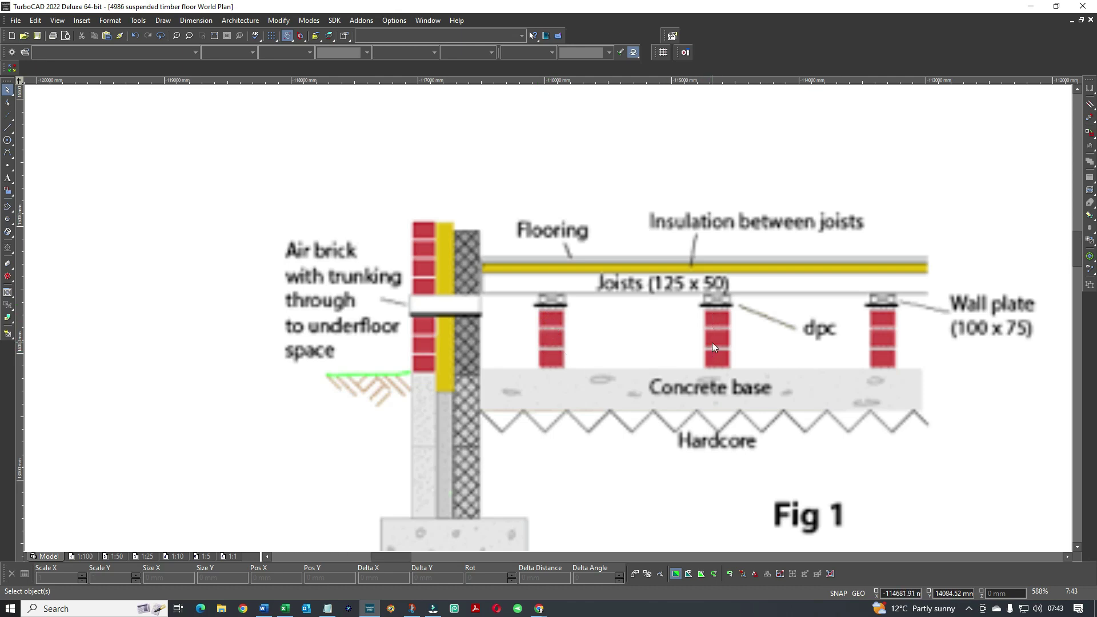
pyautogui.scroll(-2, 514, 320)
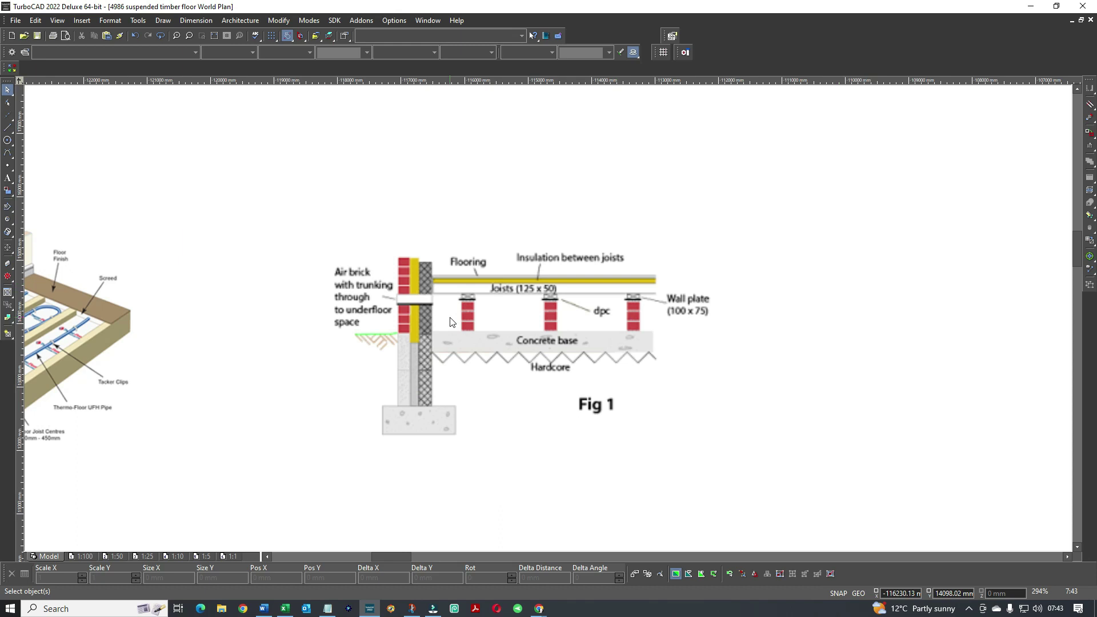
# Examine the underfloor heating illustration, including the over-battened joists, floor insulation, UFH pipe, tacker clips and screed between the joists.
pyautogui.scroll(-2, 451, 322)
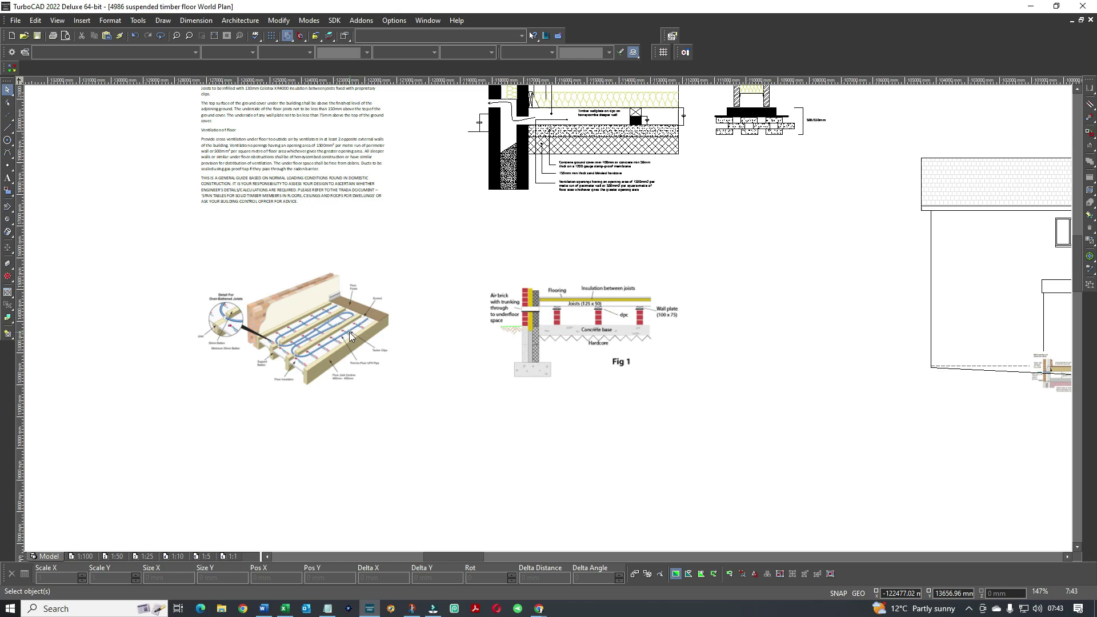
pyautogui.scroll(2, 547, 321)
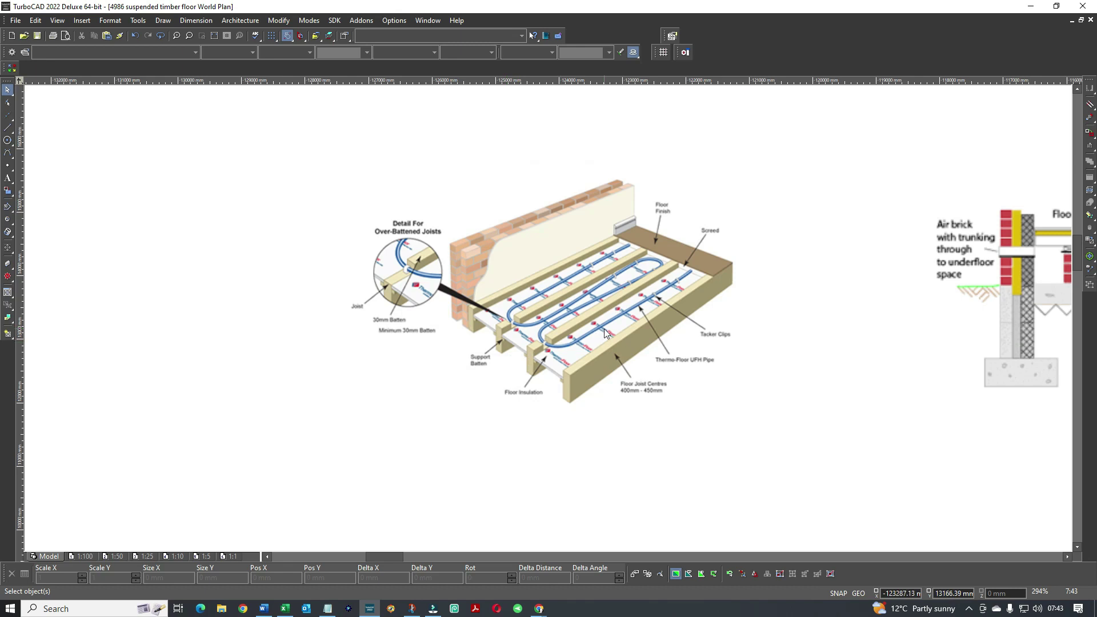
pyautogui.scroll(2, 604, 328)
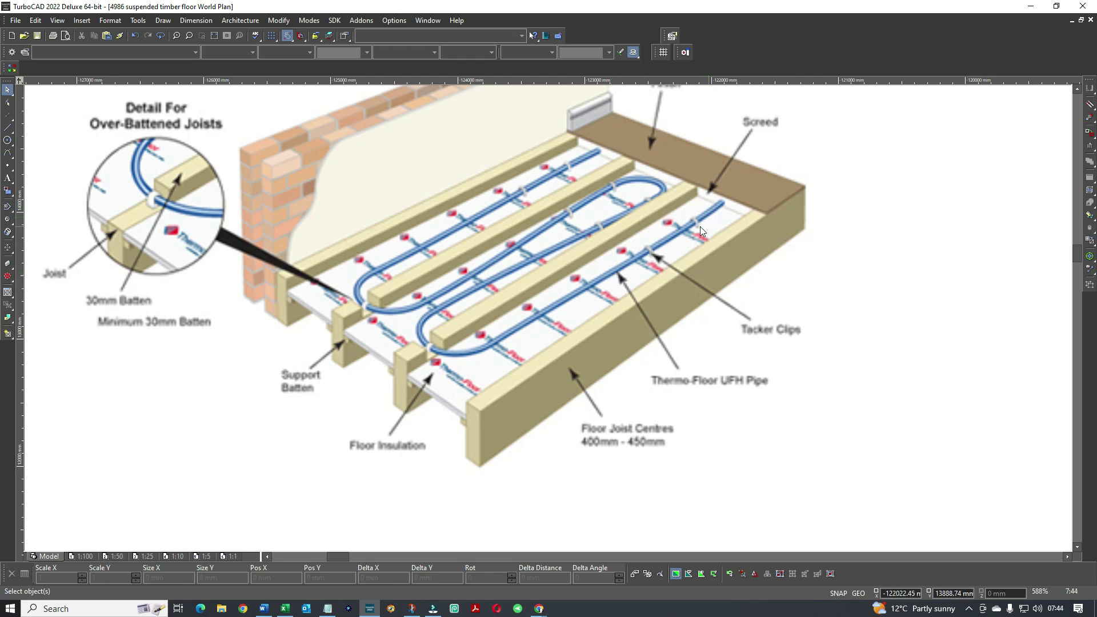
pyautogui.scroll(3, 851, 129)
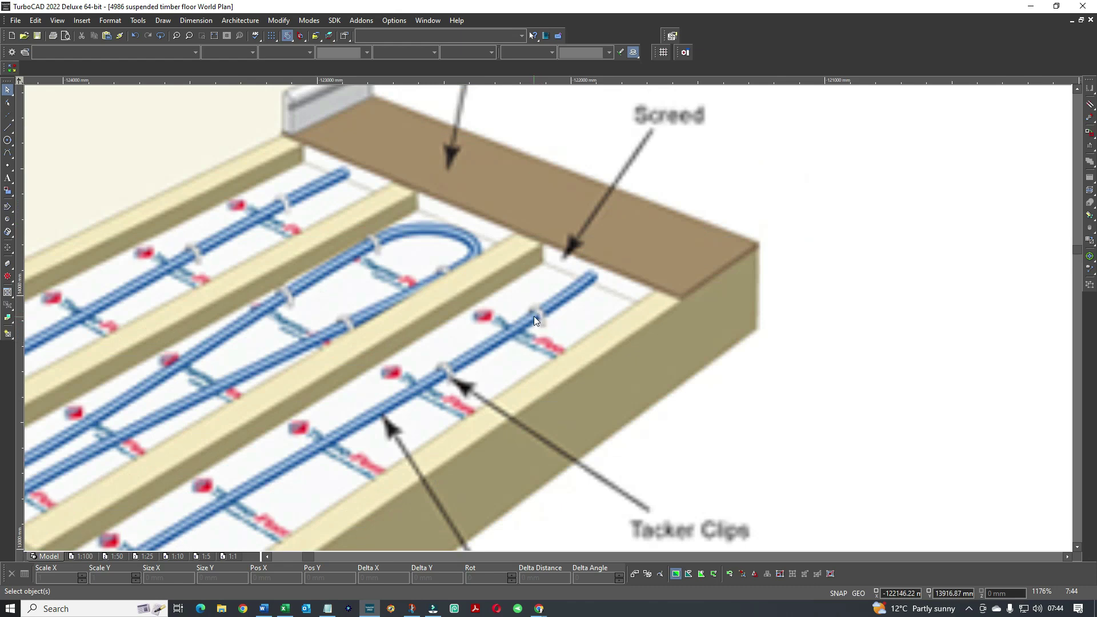
pyautogui.scroll(-3, 537, 326)
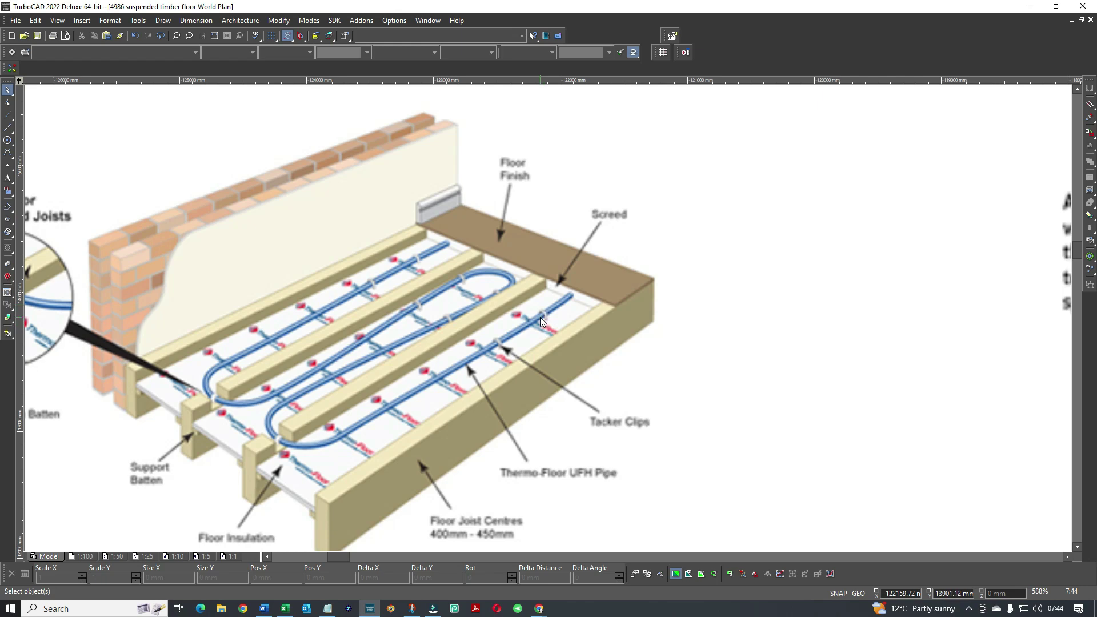
pyautogui.scroll(3, 539, 316)
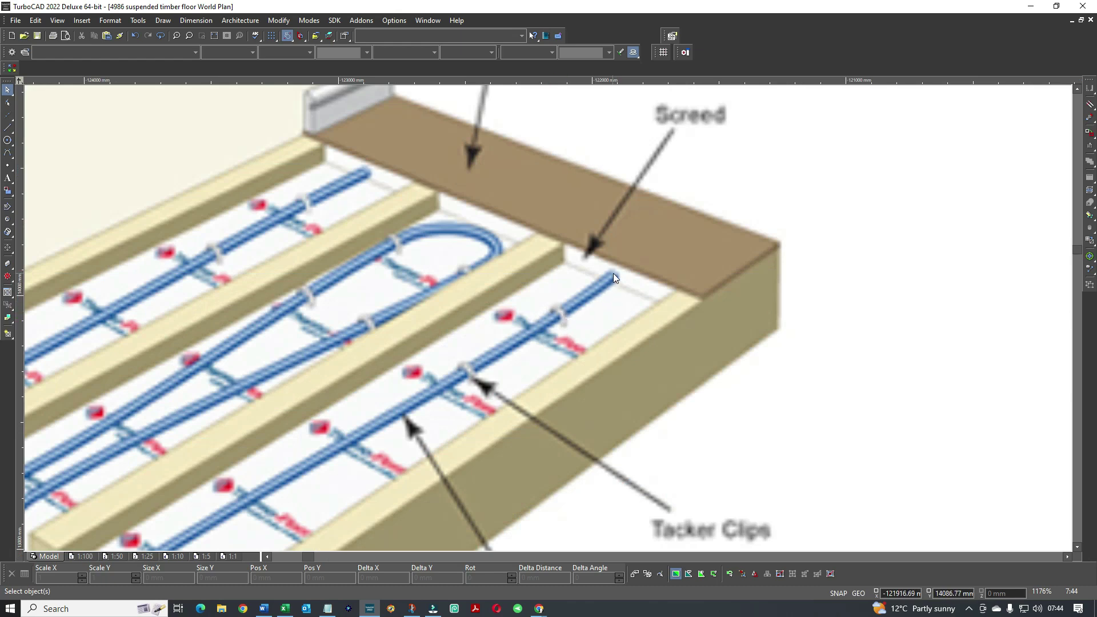
pyautogui.scroll(-3, 499, 333)
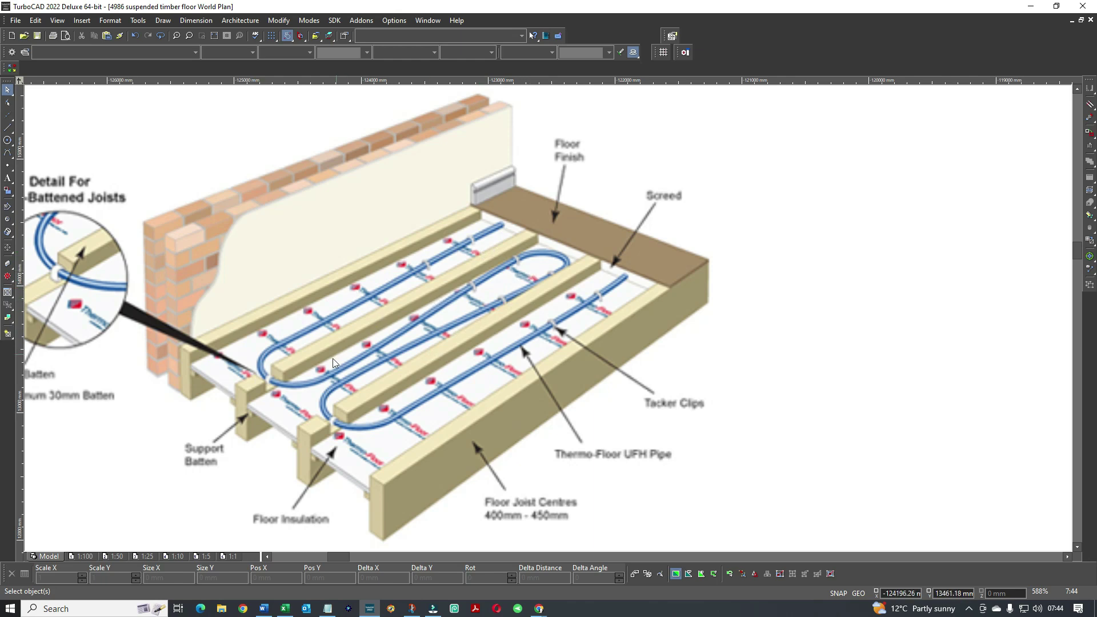
# Read the TIMBER SUSPENDED FLOOR specification notes on ground preparation, floor construction, insulation and ventilation of the floor.
pyautogui.scroll(-3, 547, 318)
pyautogui.scroll(-5, 547, 318)
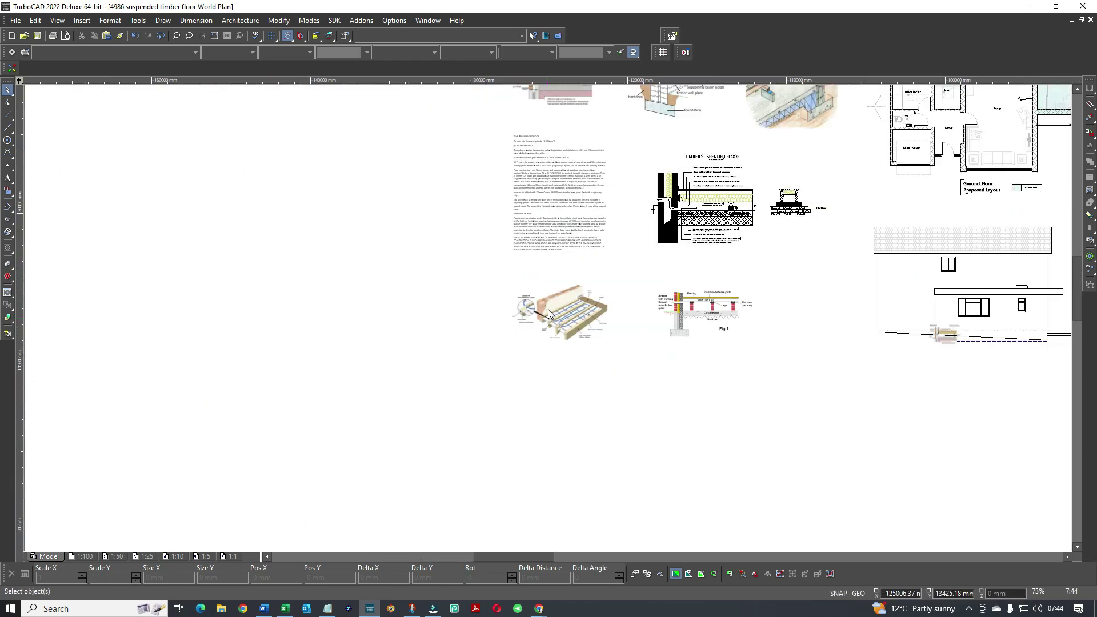
pyautogui.scroll(-3, 547, 318)
pyautogui.scroll(6, 548, 320)
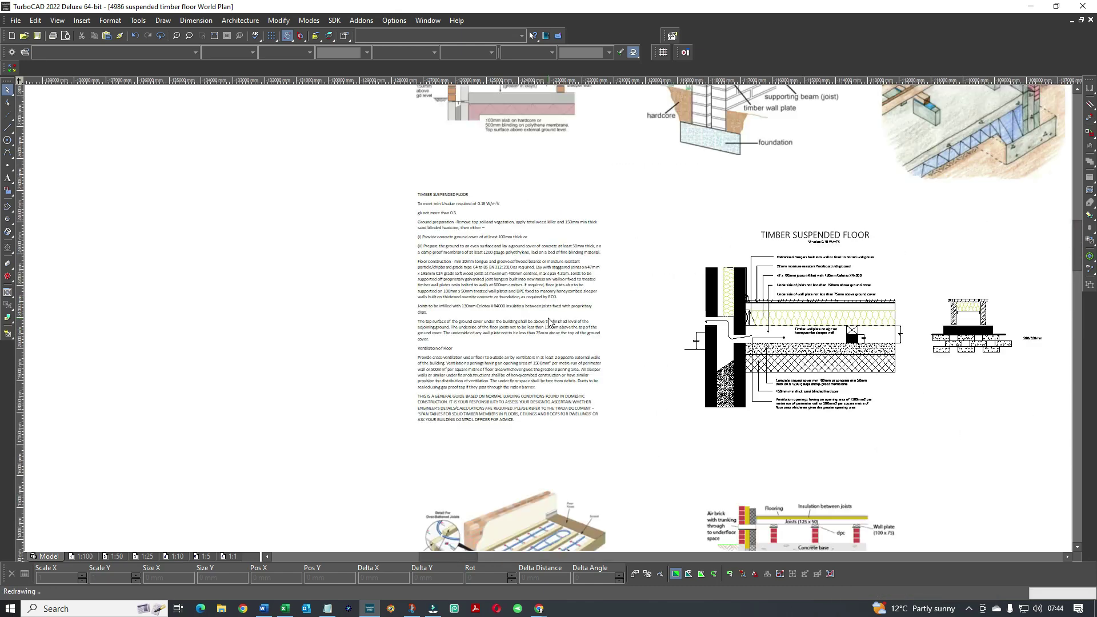
pyautogui.scroll(2, 521, 276)
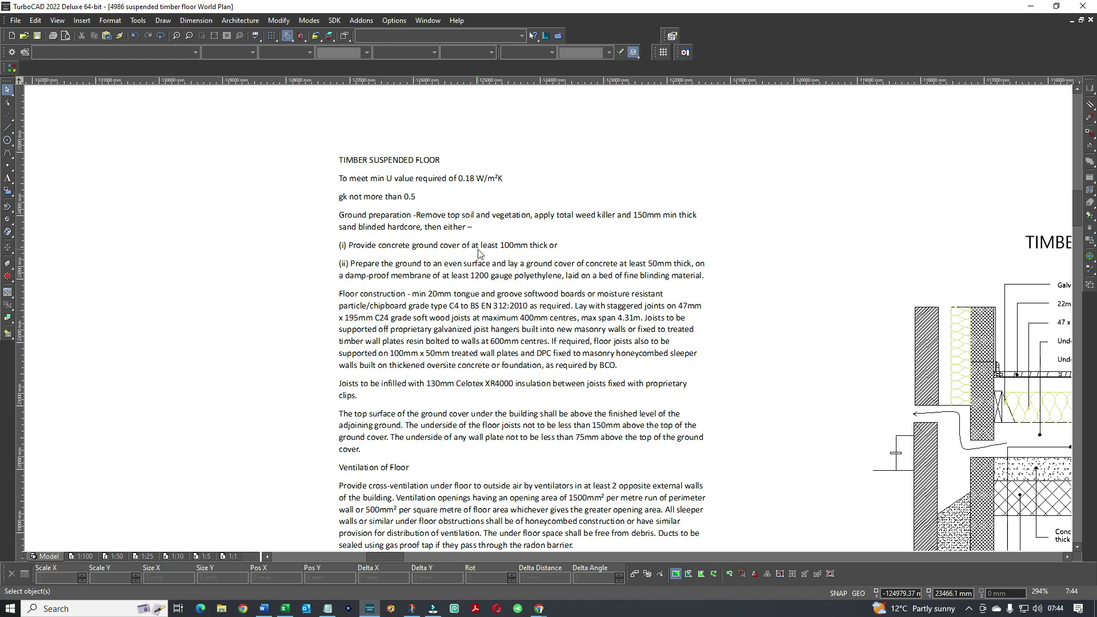
pyautogui.scroll(-2, 567, 354)
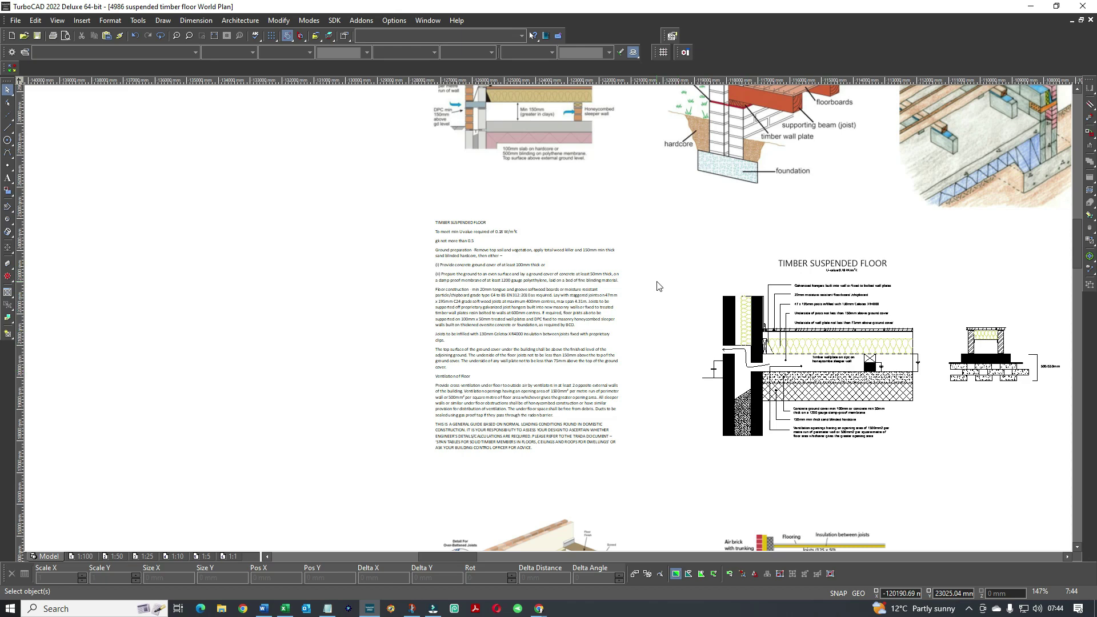
pyautogui.scroll(3, 510, 266)
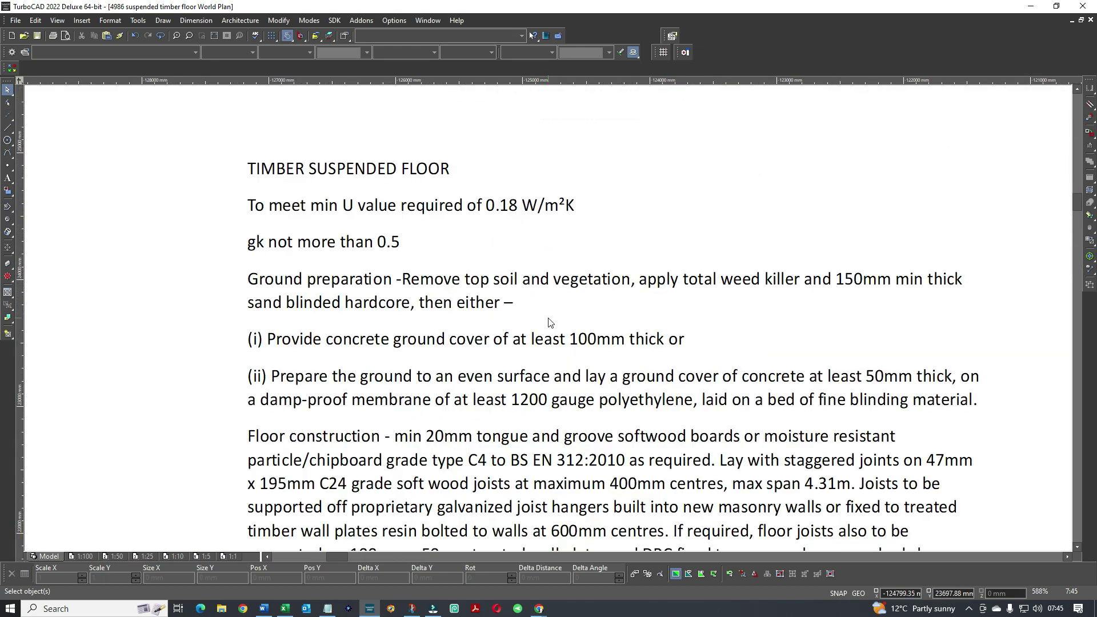
pyautogui.scroll(-2, 549, 323)
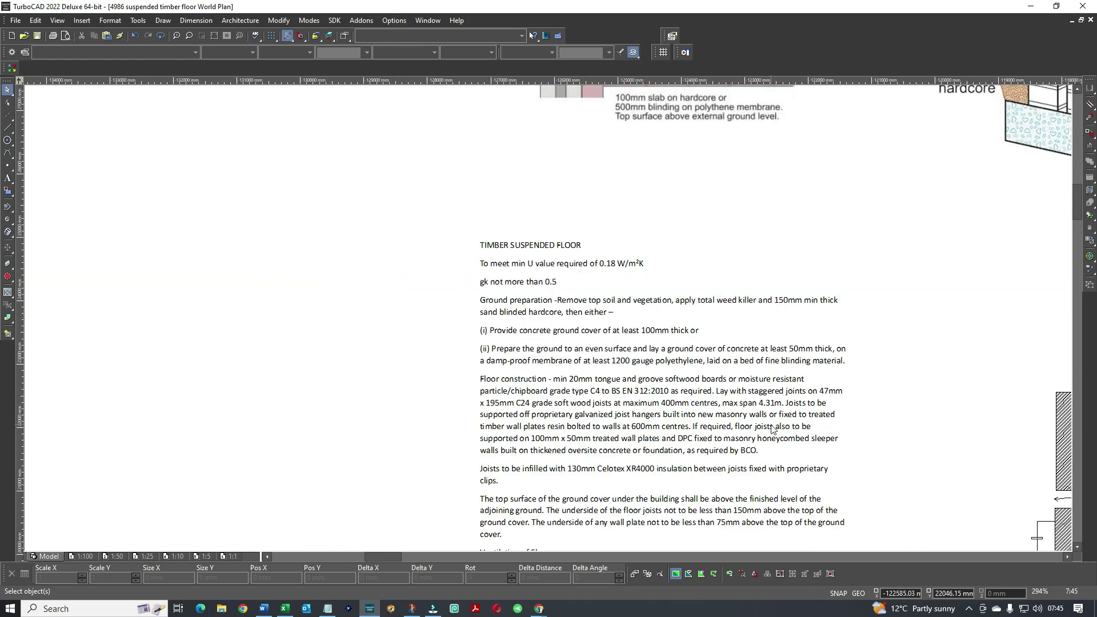
pyautogui.scroll(-1, 772, 429)
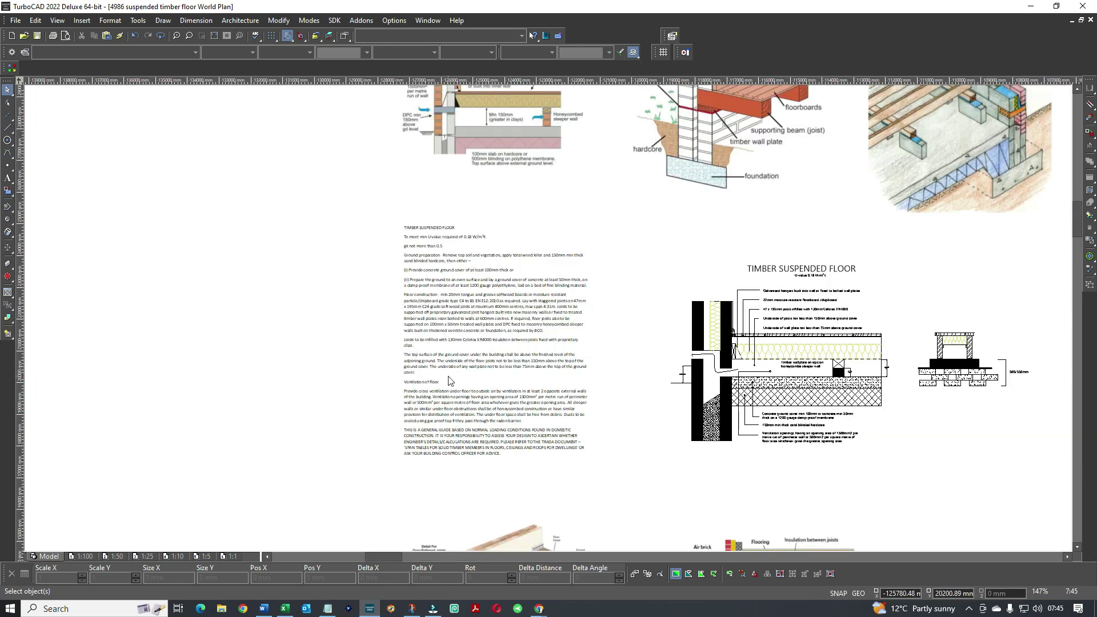
pyautogui.scroll(1, 546, 341)
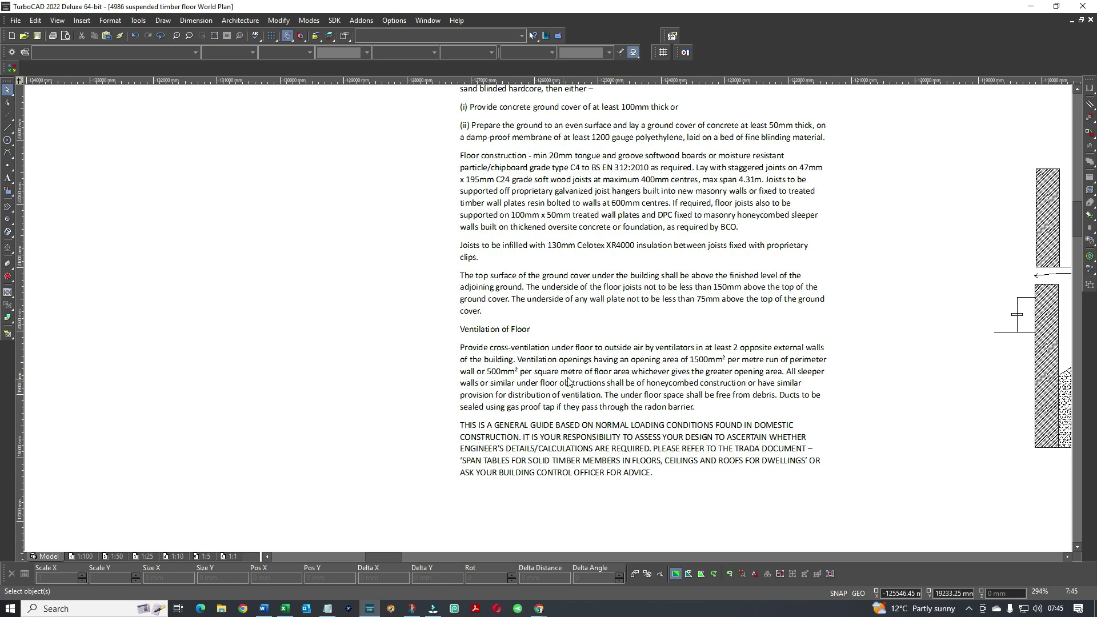
pyautogui.scroll(-1, 610, 366)
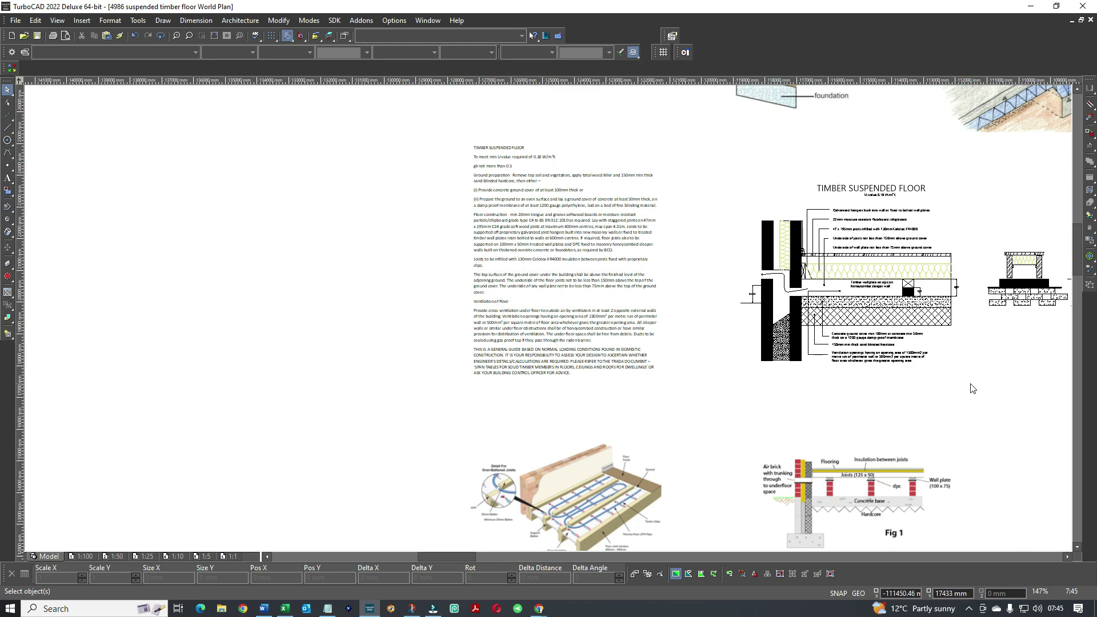
# Compare the suspended floor illustrations with the TIMBER SUSPENDED FLOOR detail and the insulation between joists in its sleeper wall section.
pyautogui.scroll(-2, 549, 319)
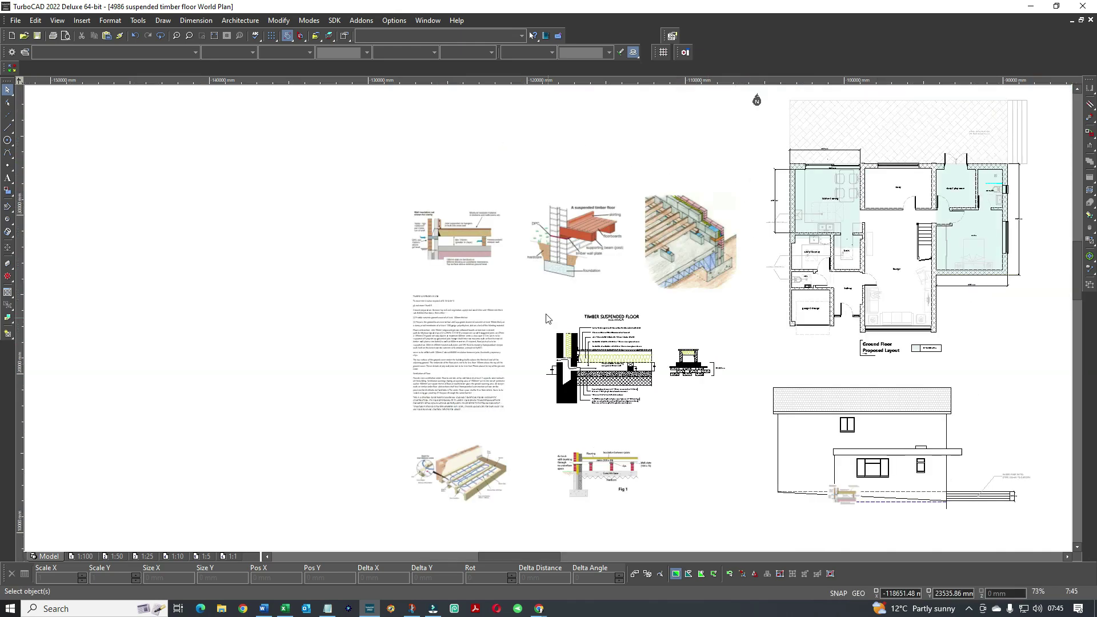
pyautogui.scroll(4, 592, 245)
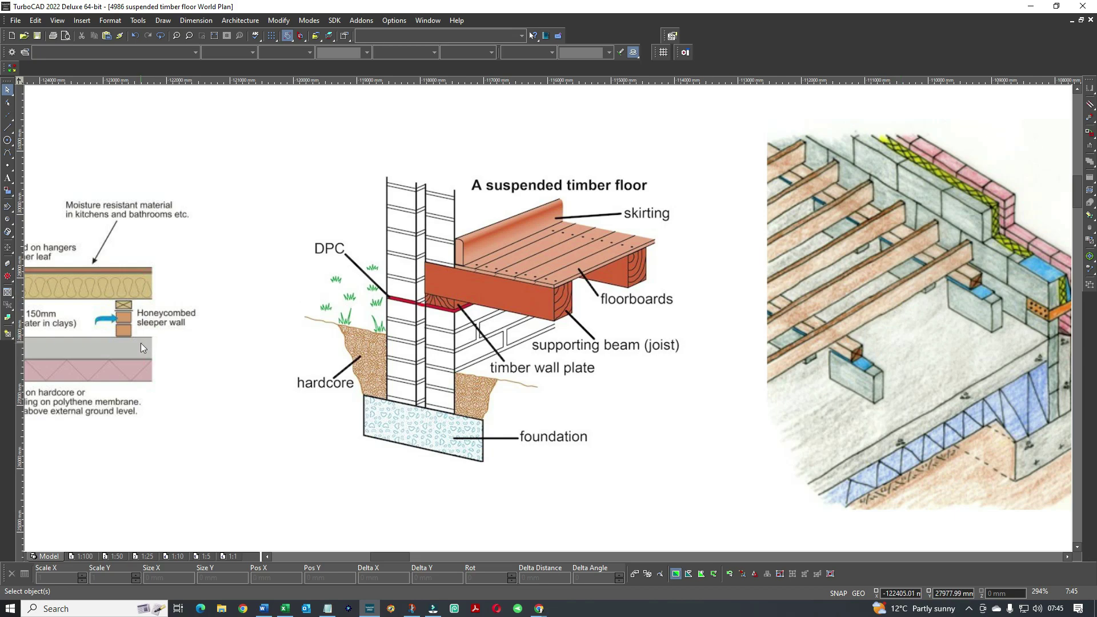
pyautogui.scroll(-4, 552, 320)
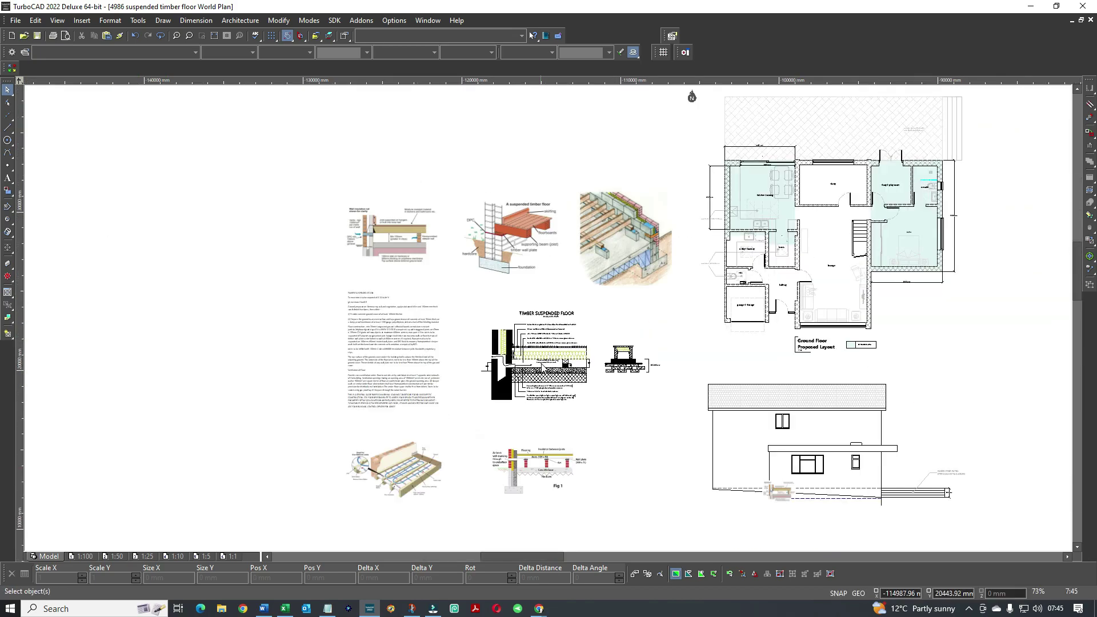
pyautogui.scroll(4, 548, 322)
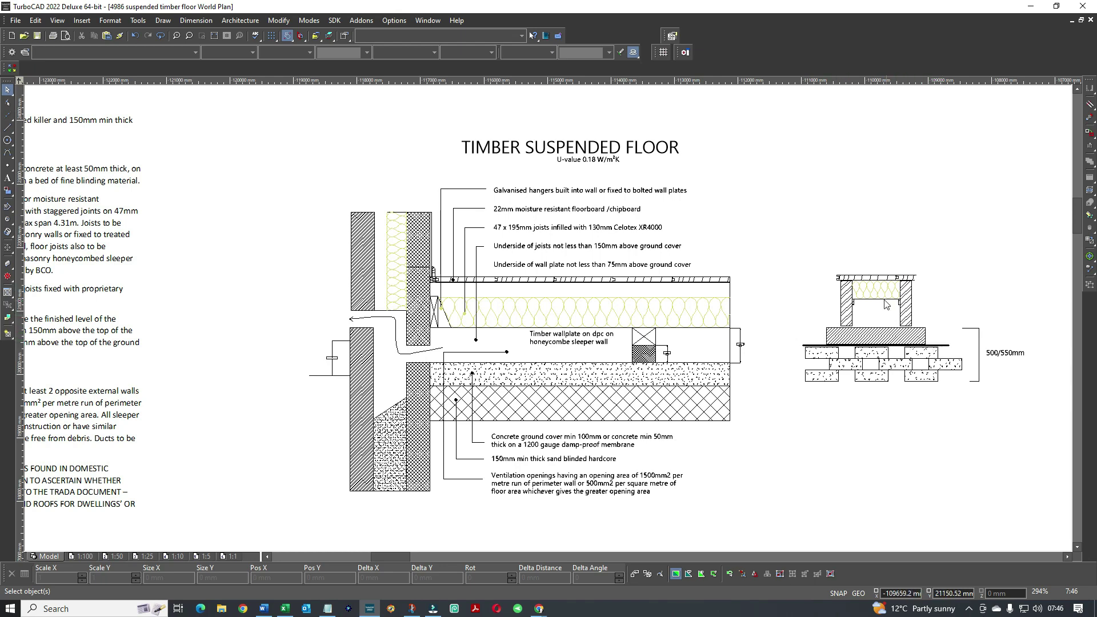
pyautogui.scroll(2, 878, 300)
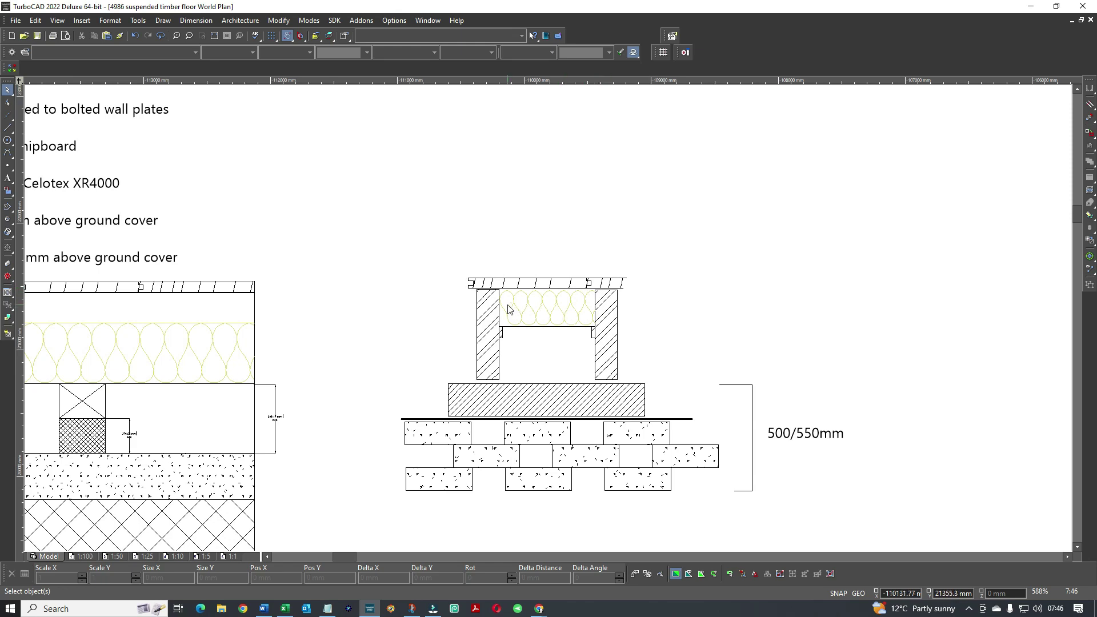
pyautogui.scroll(-5, 512, 311)
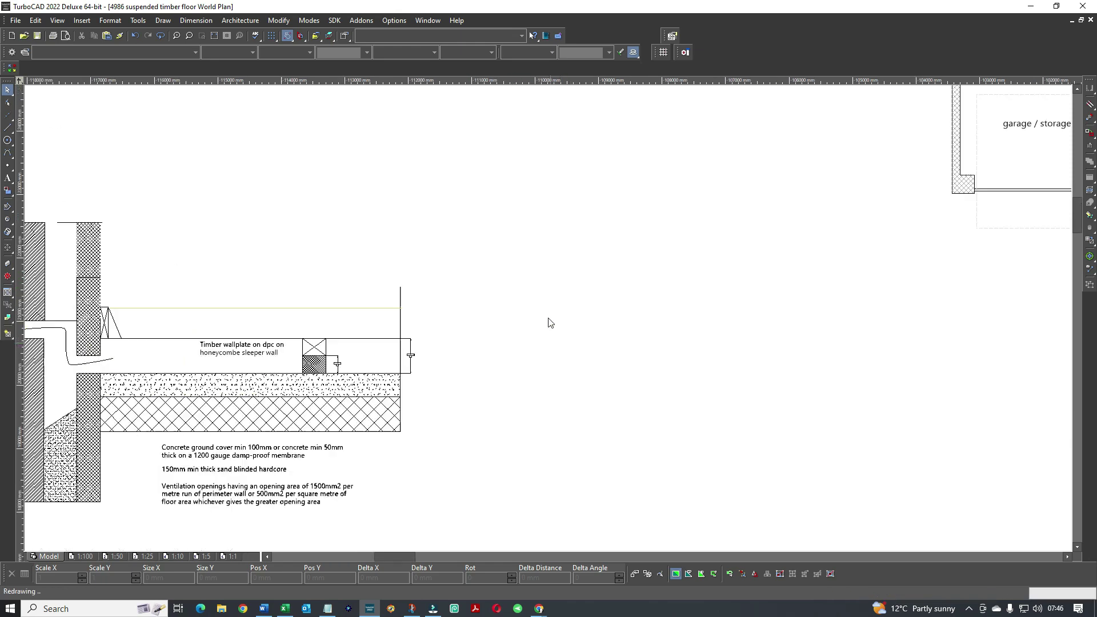
# Review the suspended floor illustrations and the TIMBER SUSPENDED FLOOR detail alongside the Ground Floor Proposed Layout.
pyautogui.scroll(-2, 502, 464)
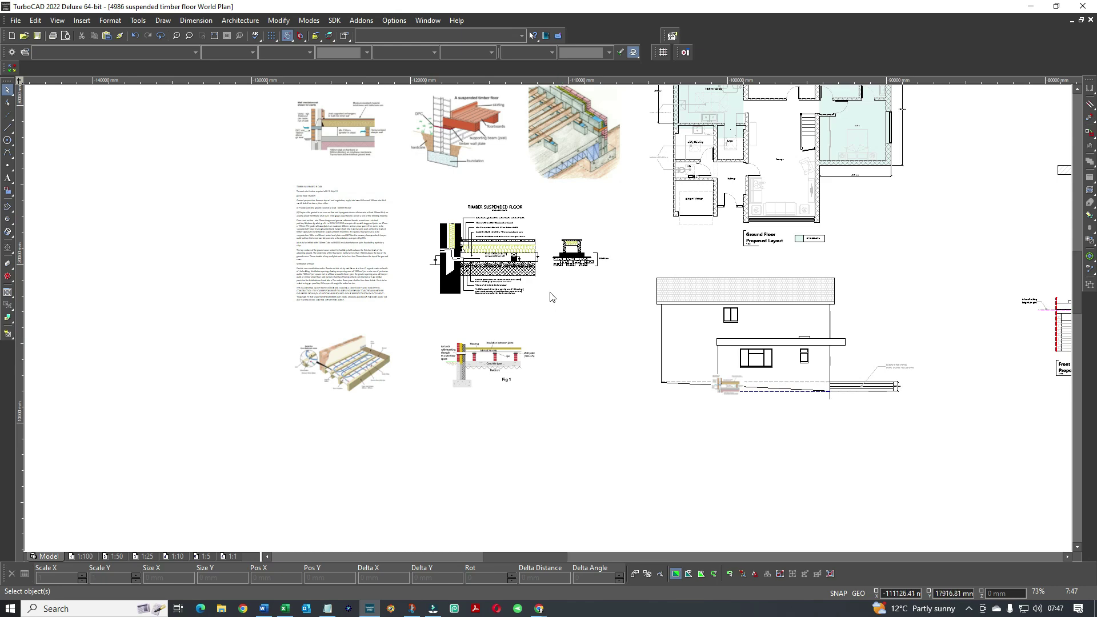
pyautogui.scroll(-2, 550, 297)
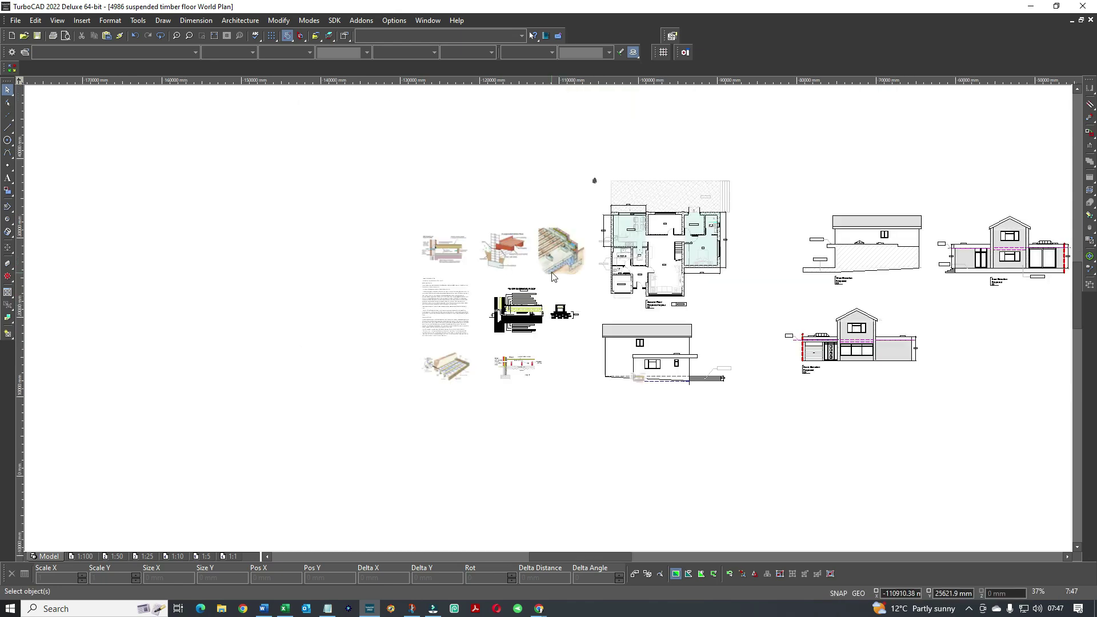
pyautogui.scroll(4, 552, 277)
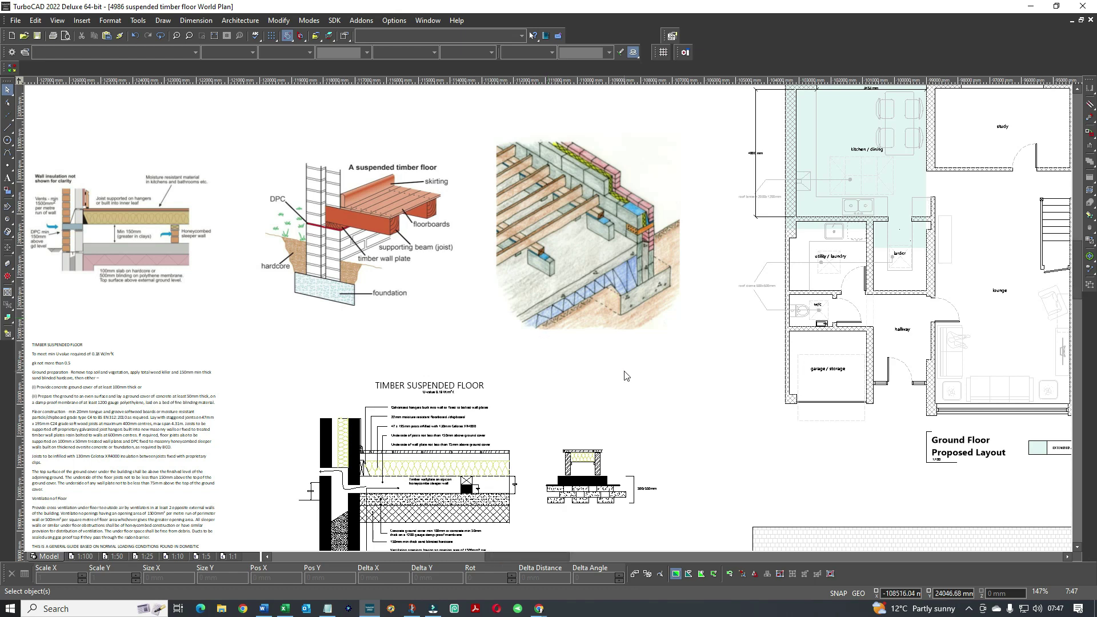
pyautogui.scroll(-4, 548, 319)
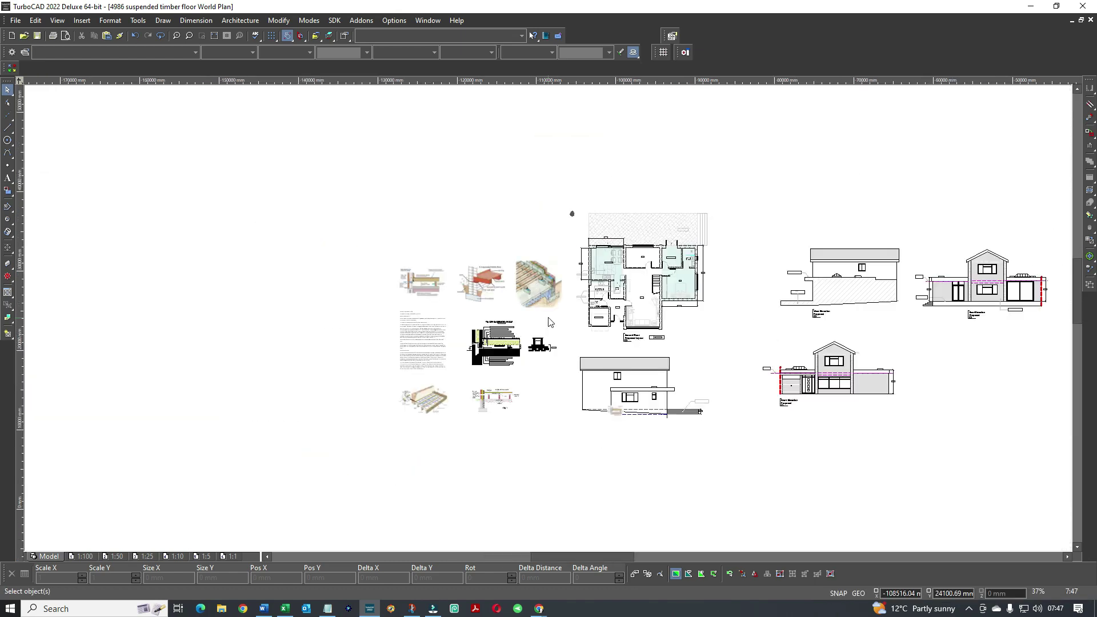
pyautogui.scroll(4, 548, 323)
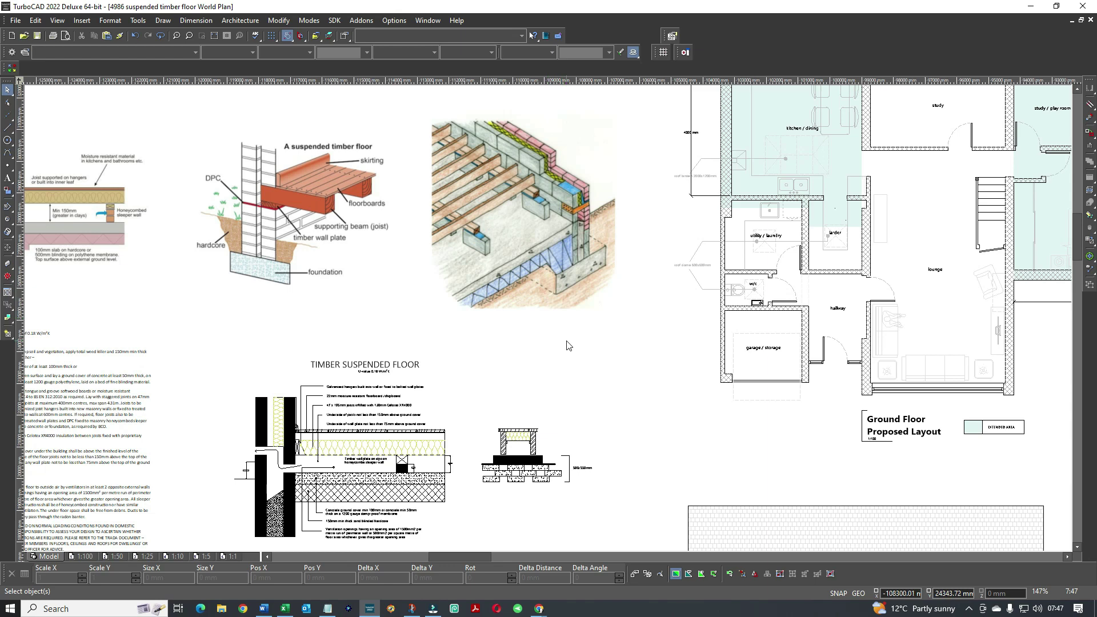
pyautogui.scroll(-2, 567, 345)
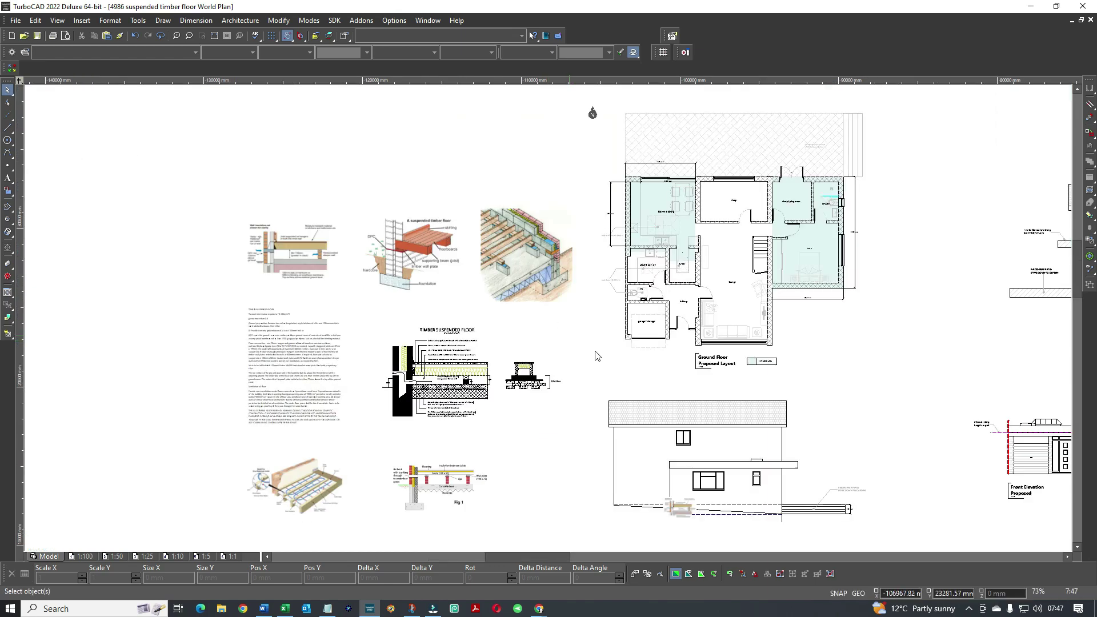
# Examine the floor section overlaid on the side elevation against the floor level, sloping ground line, rear patio steps and lower dashed line.
pyautogui.scroll(6, 548, 320)
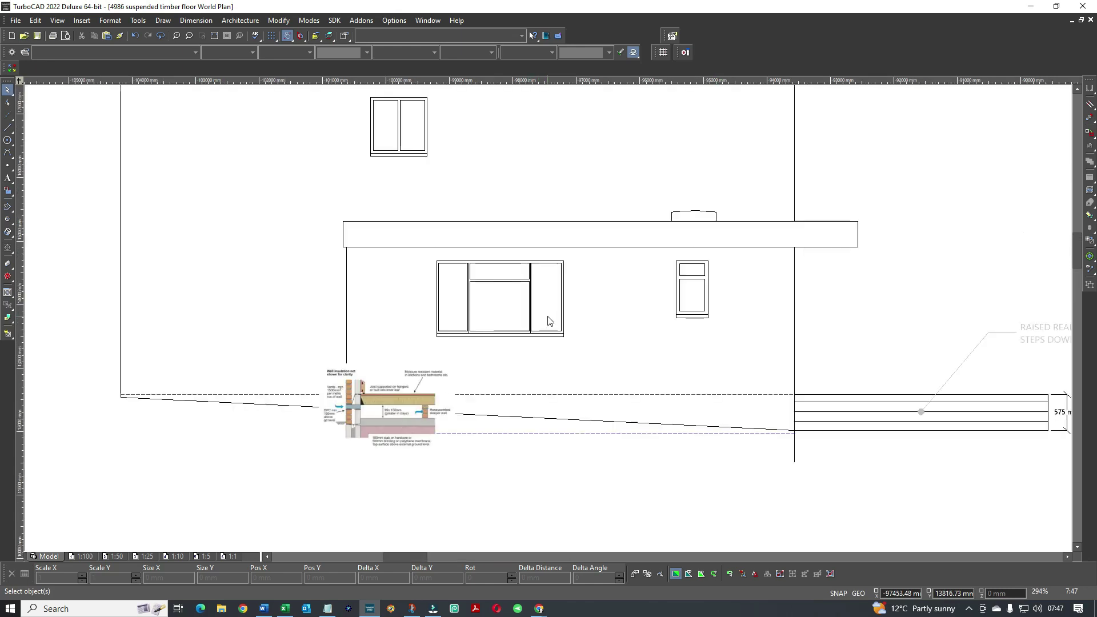
pyautogui.scroll(-2, 577, 482)
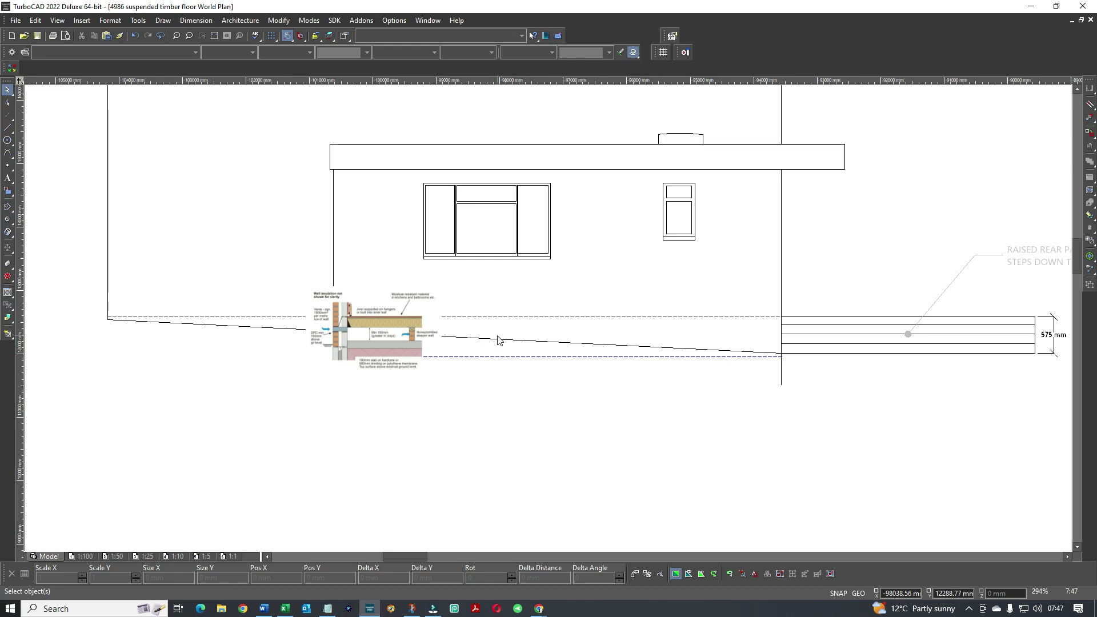
pyautogui.scroll(2, 497, 339)
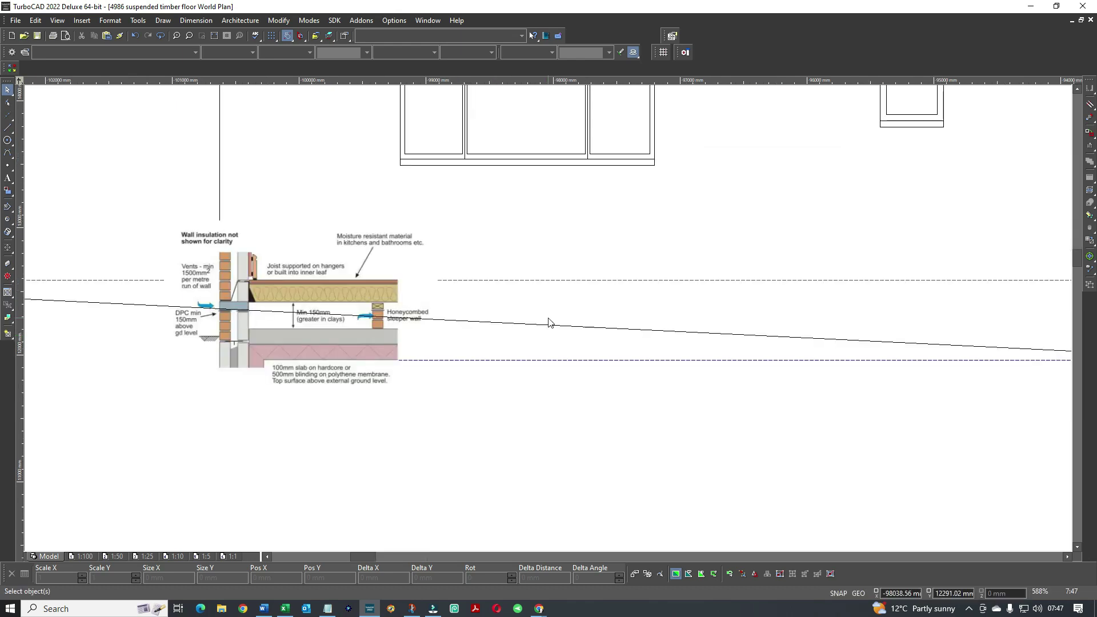
pyautogui.scroll(-2, 549, 323)
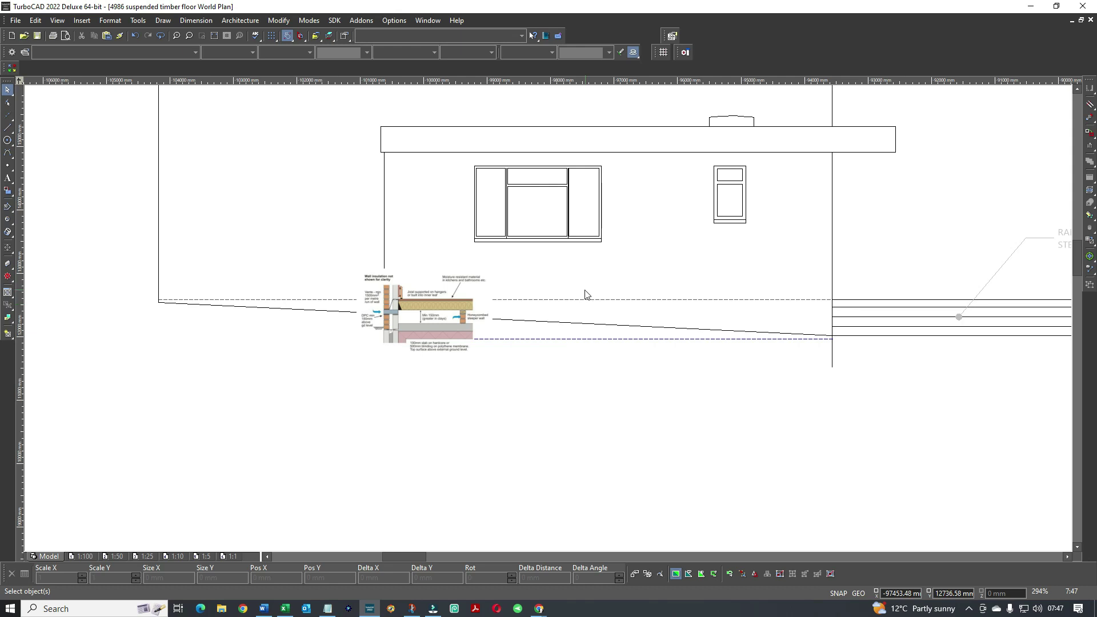
pyautogui.scroll(4, 479, 320)
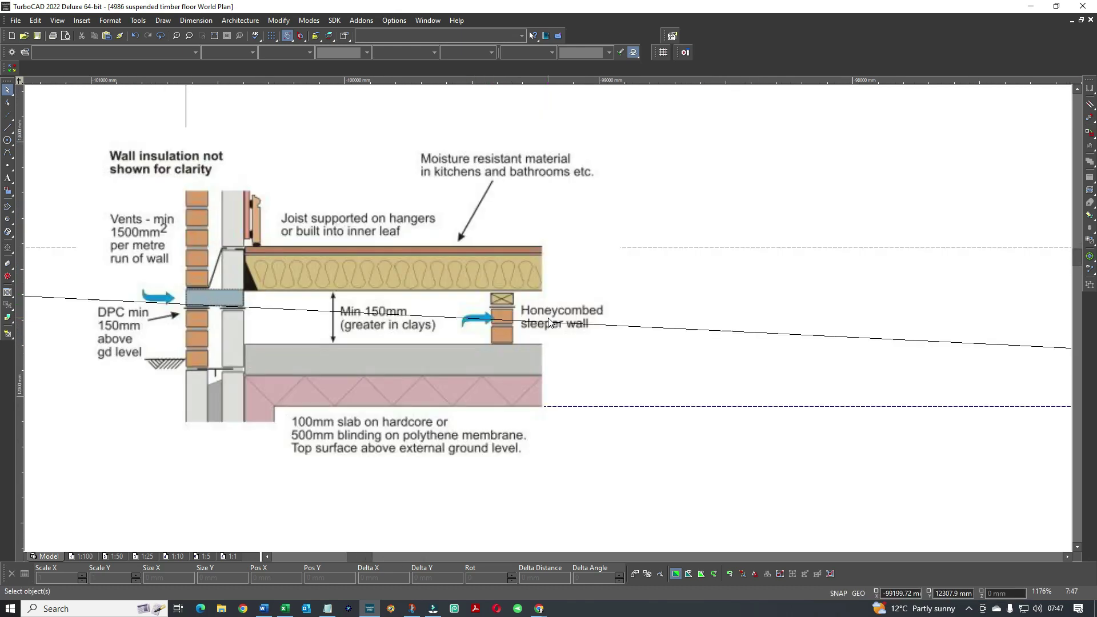
pyautogui.scroll(-2, 550, 323)
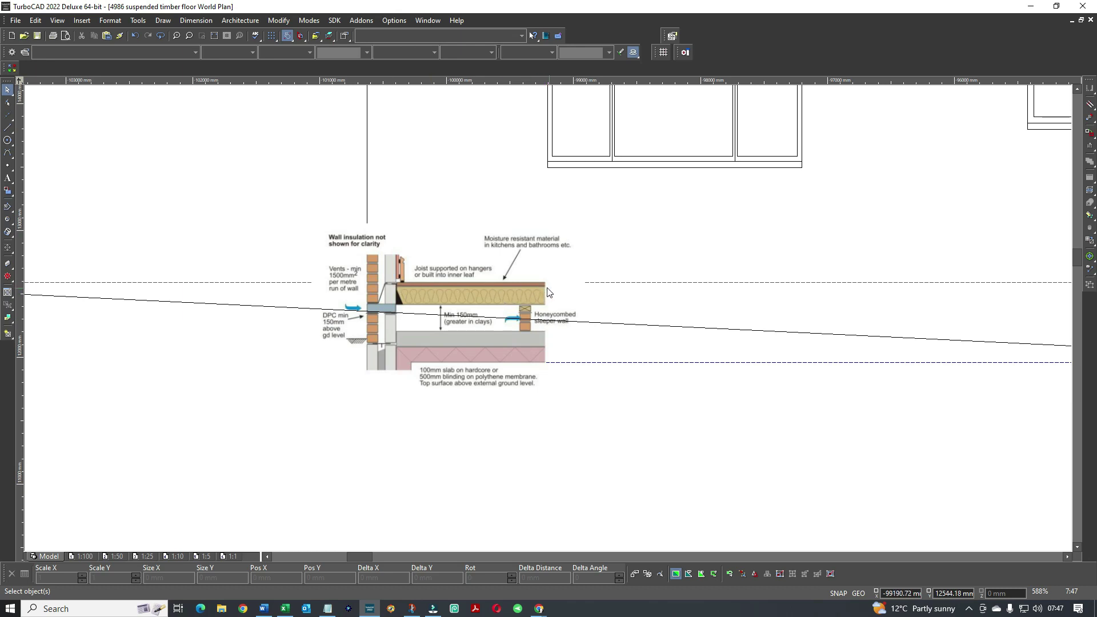
pyautogui.scroll(-1, 361, 183)
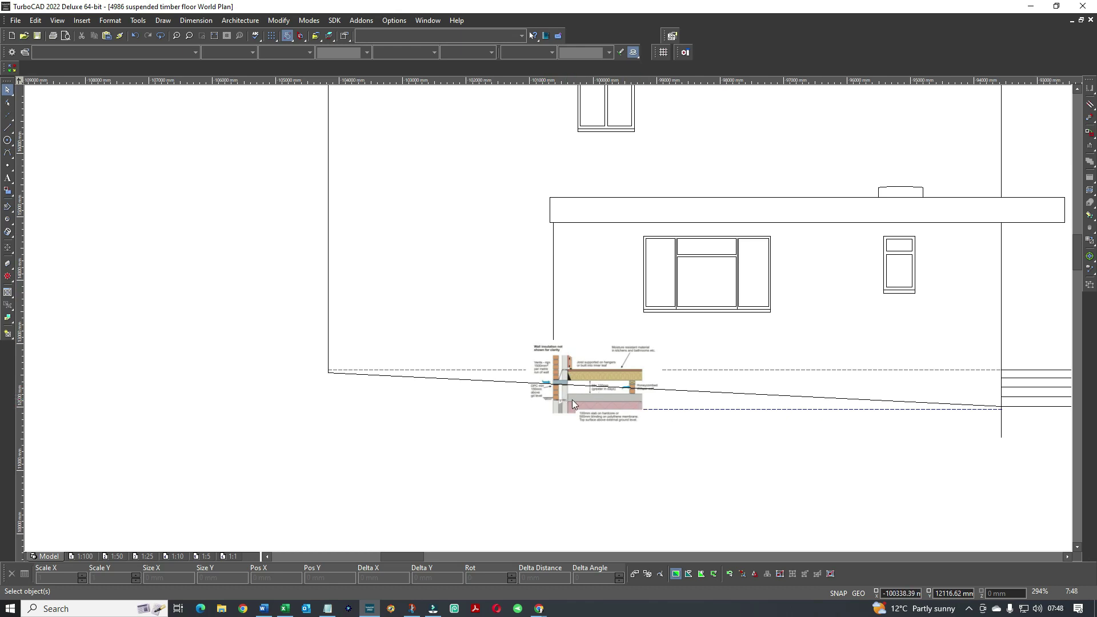
pyautogui.scroll(1, 595, 396)
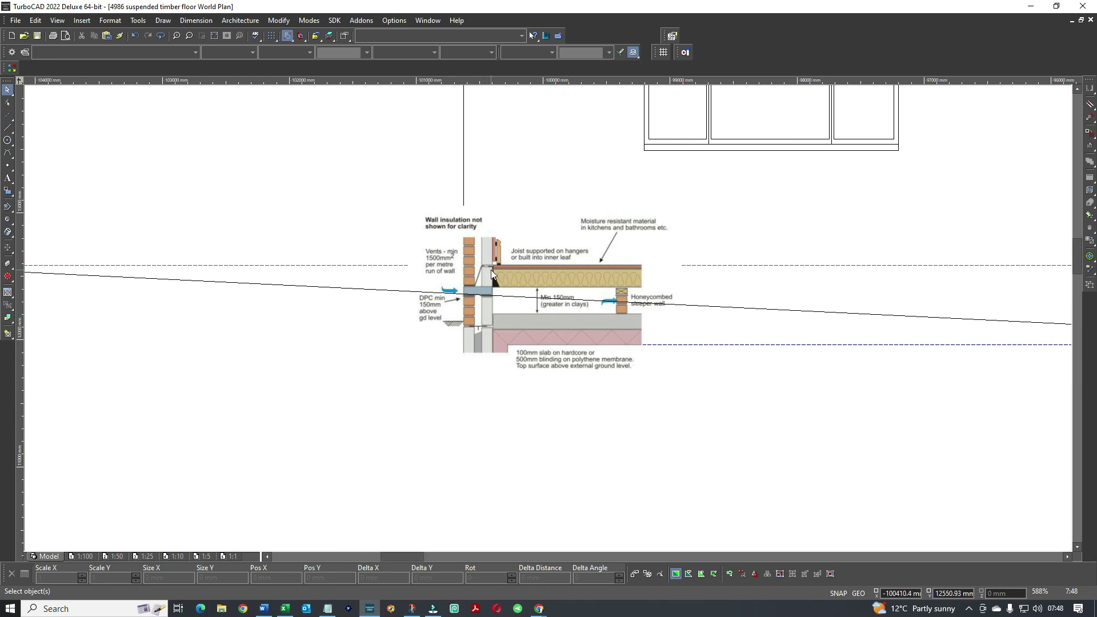
pyautogui.scroll(-2, 492, 270)
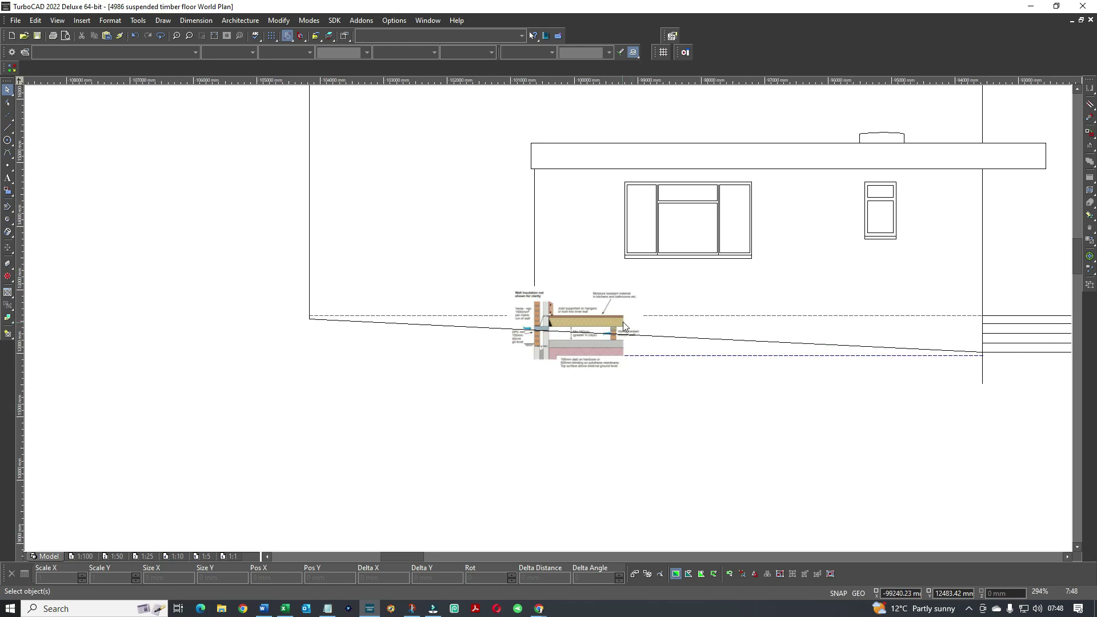
pyautogui.scroll(-4, 718, 320)
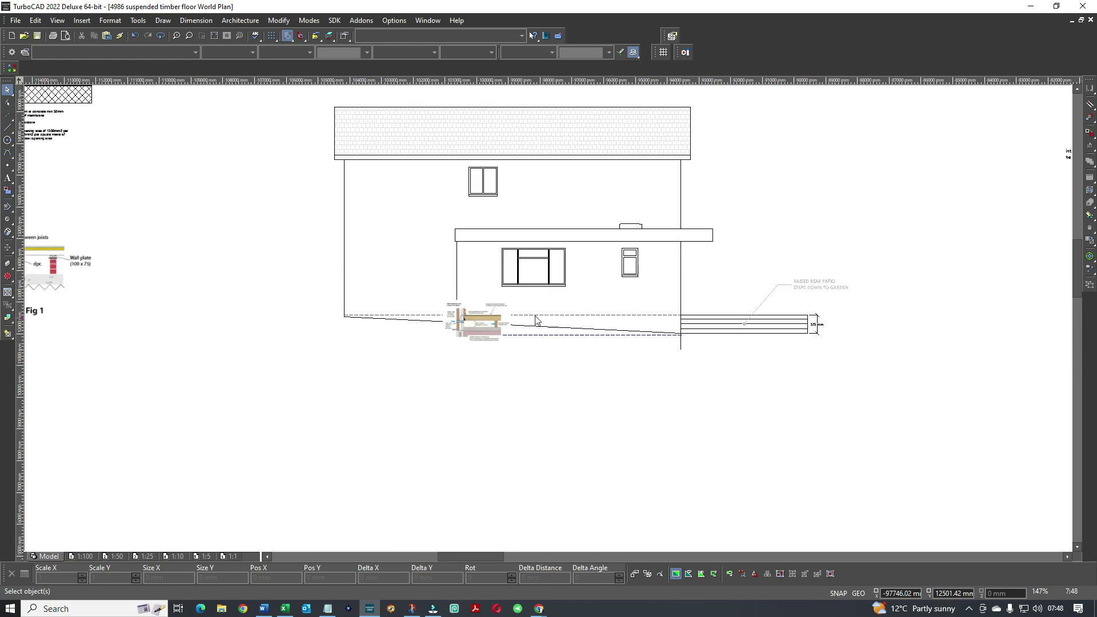
# Recheck the TIMBER SUSPENDED FLOOR detail and its specification notes on U-value, joists, insulation, ground cover and ventilation openings.
pyautogui.scroll(-2, 400, 225)
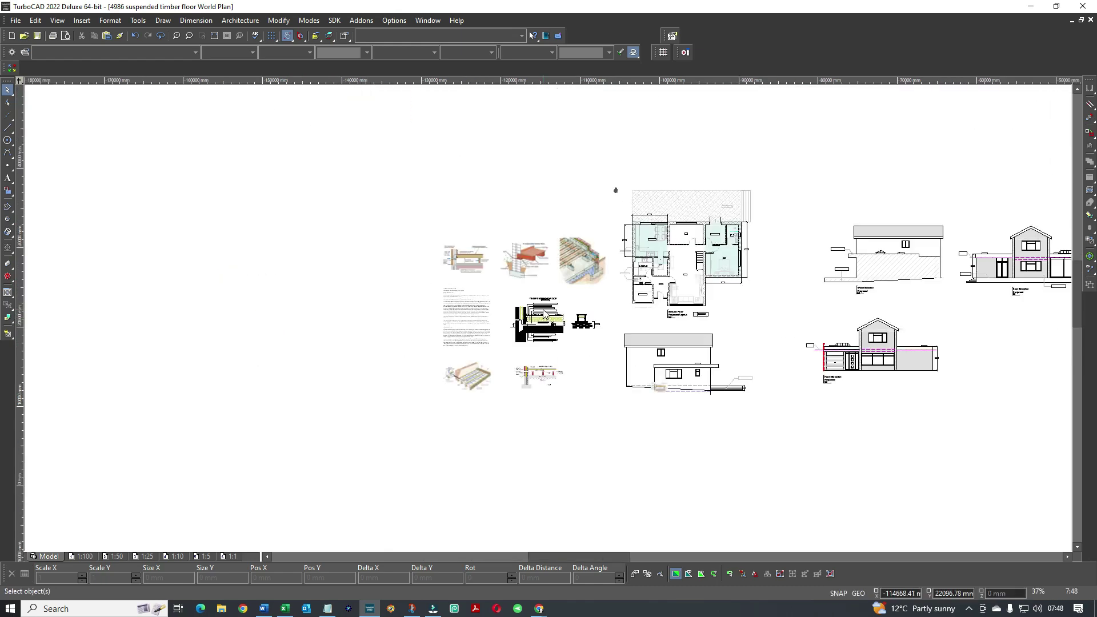
pyautogui.scroll(4, 533, 308)
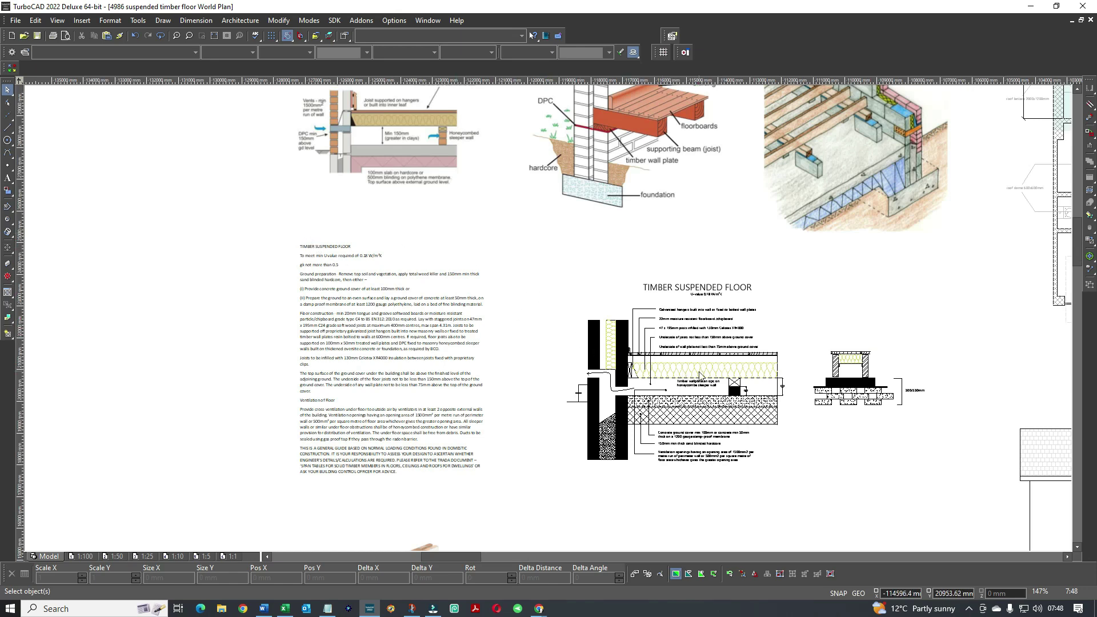
pyautogui.scroll(2, 702, 379)
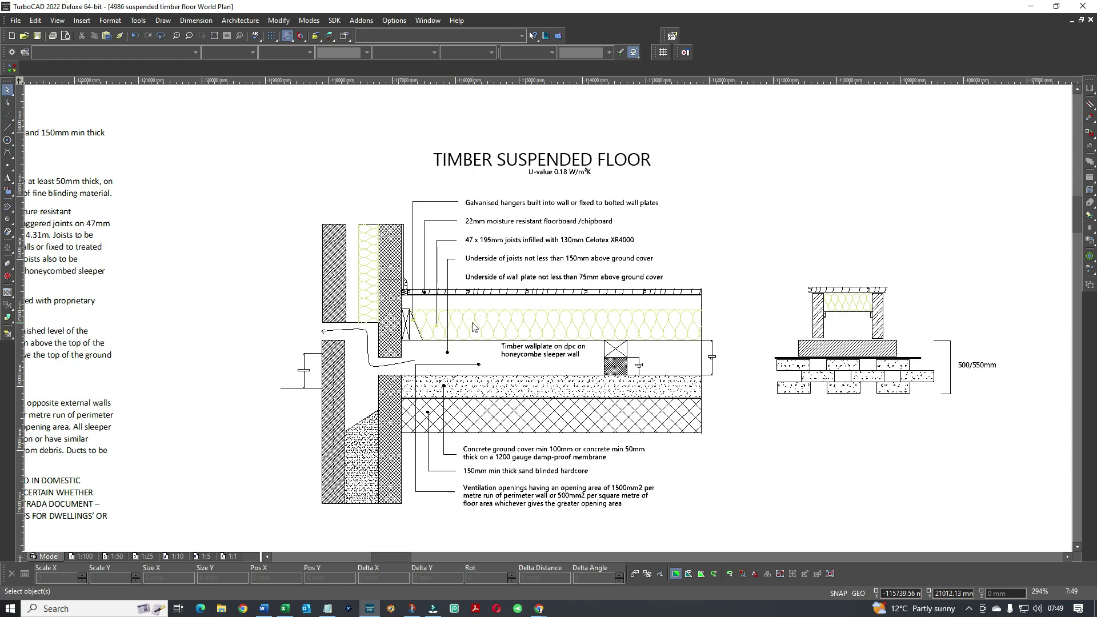
pyautogui.scroll(-1, 473, 327)
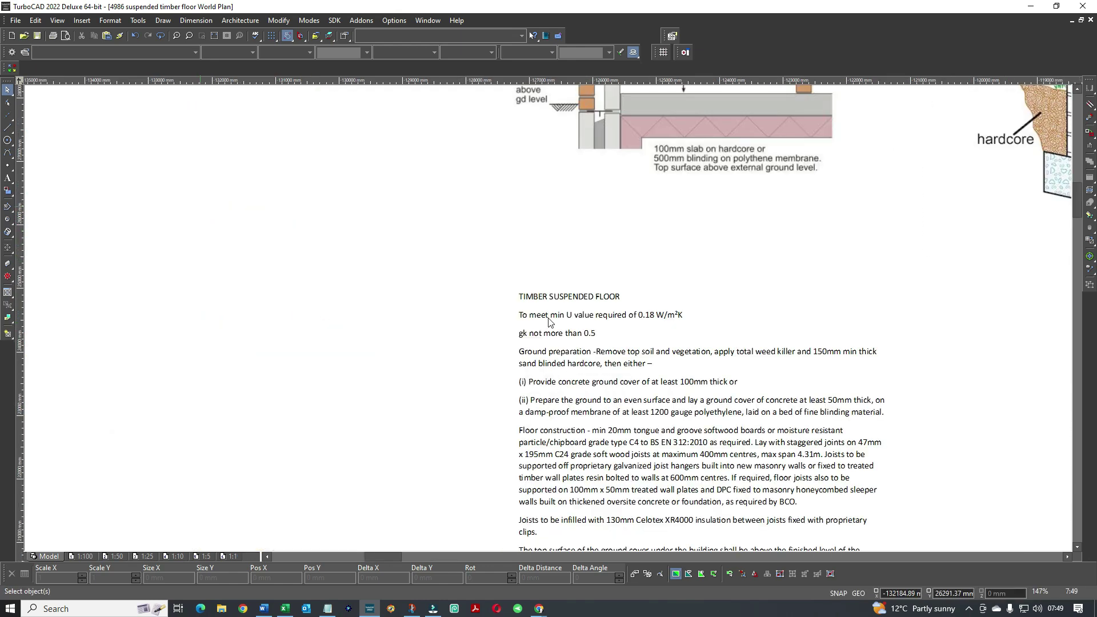
pyautogui.scroll(1, 202, 209)
pyautogui.scroll(-1, 552, 324)
pyautogui.scroll(-1, 552, 324)
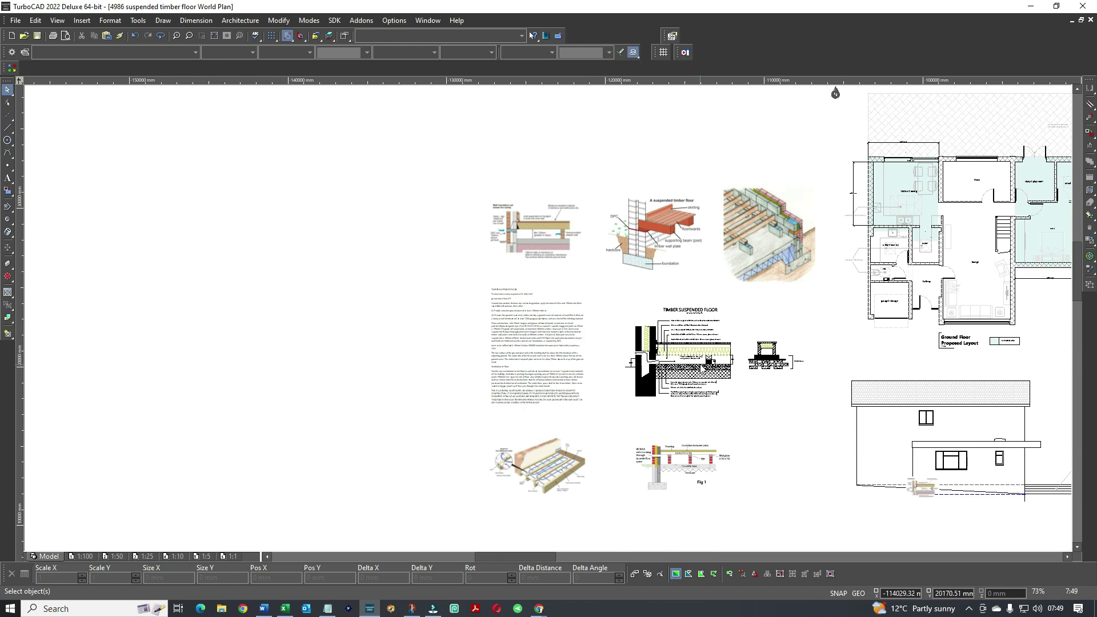
pyautogui.scroll(-1, 592, 344)
pyautogui.scroll(1, 594, 307)
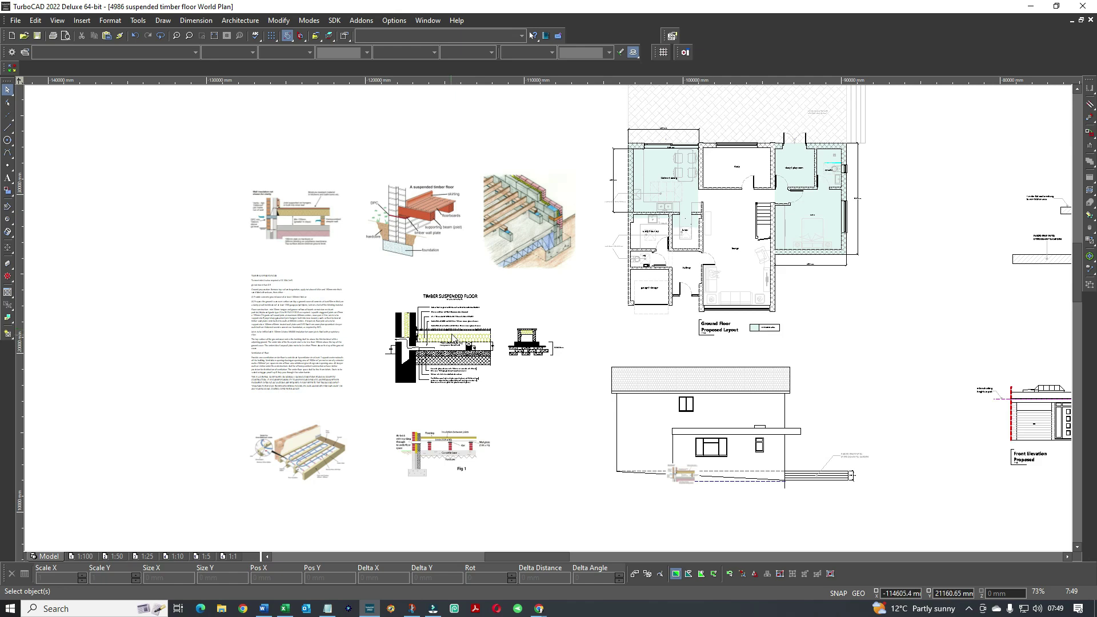
pyautogui.scroll(3, 453, 336)
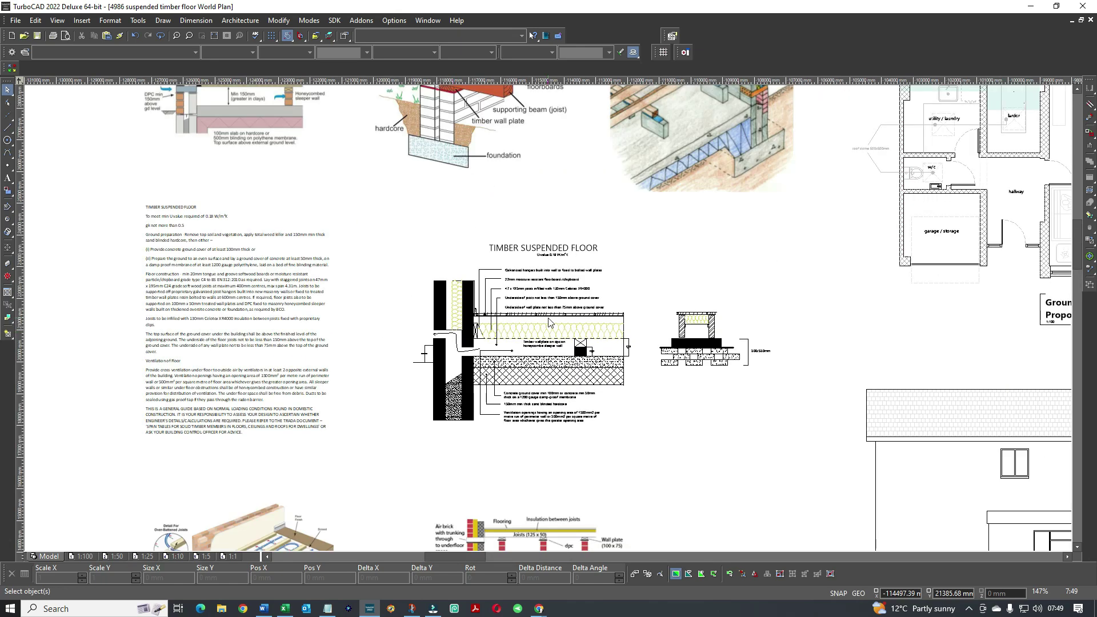